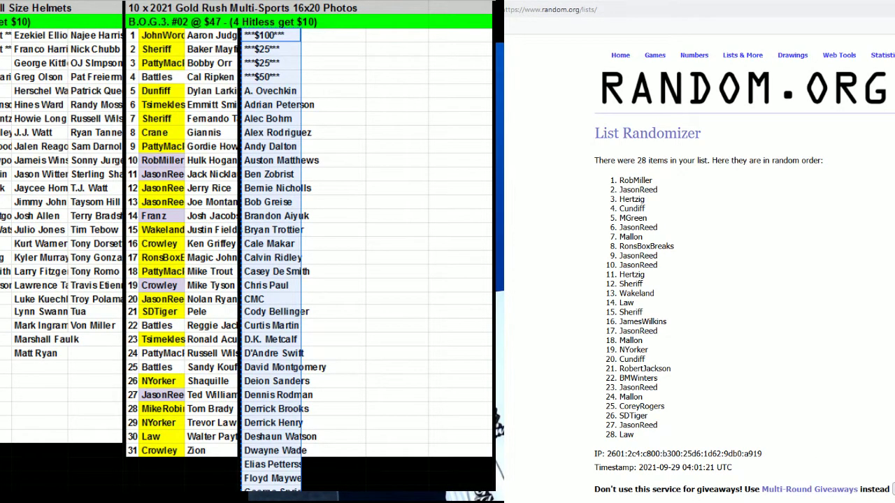
Step back and forward through browser history to reach the List Randomizer form with the names.
{"action": "left_click", "coordinate": [536, 13]}
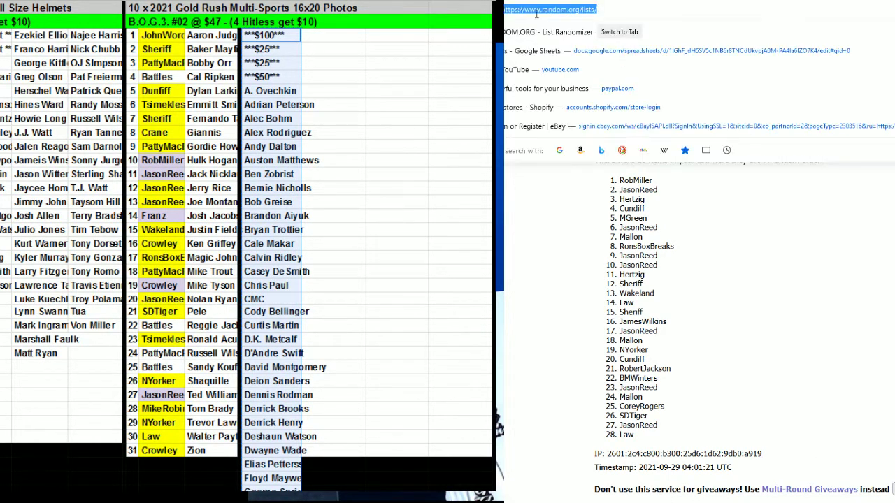
{"action": "key", "text": "Return"}
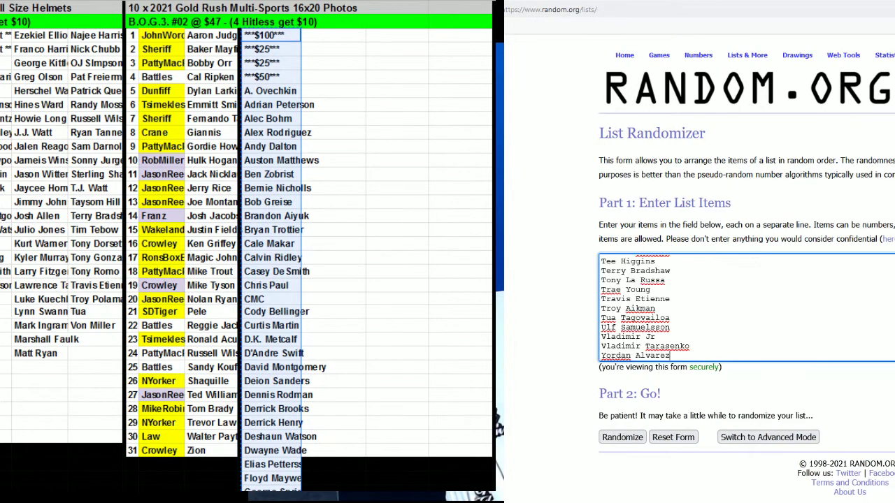
{"action": "key", "text": "alt+Left"}
{"action": "key", "text": "alt+Left"}
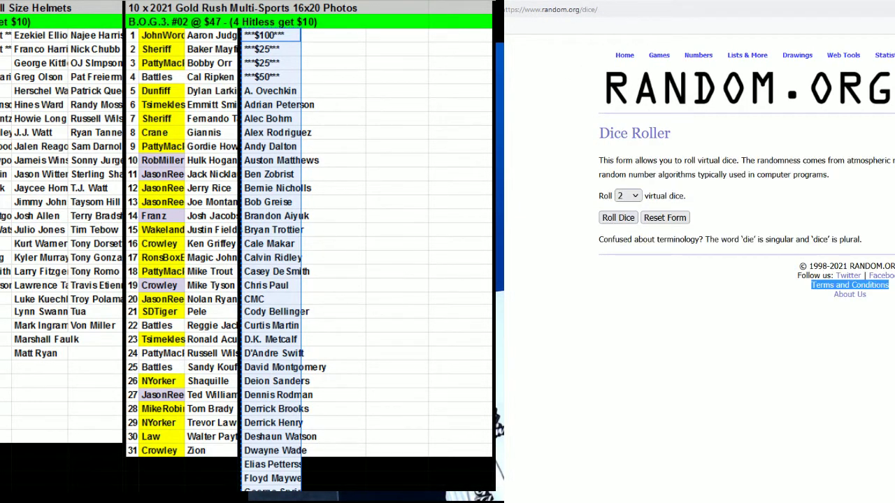
{"action": "key", "text": "alt+Right"}
{"action": "key", "text": "alt+Right"}
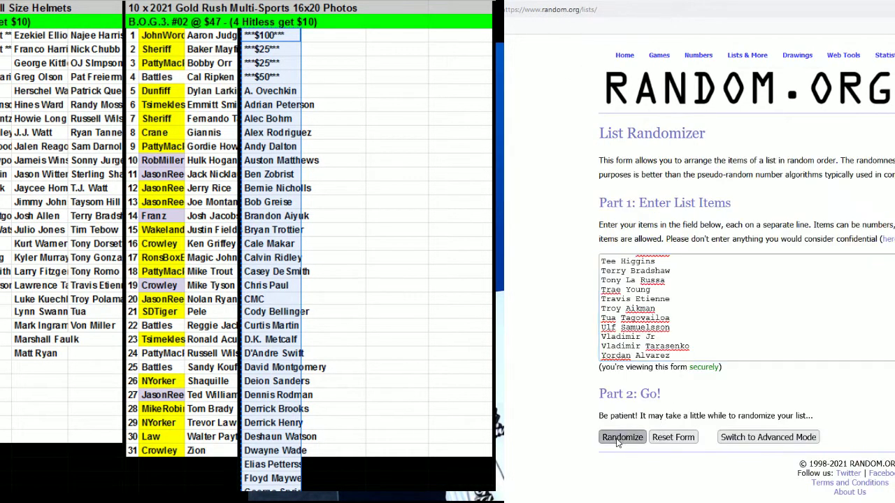
Randomize the 93 player names six times in a row.
{"action": "left_click", "coordinate": [617, 439]}
{"action": "scroll", "coordinate": [615, 475], "scroll_direction": "down", "scroll_amount": 8}
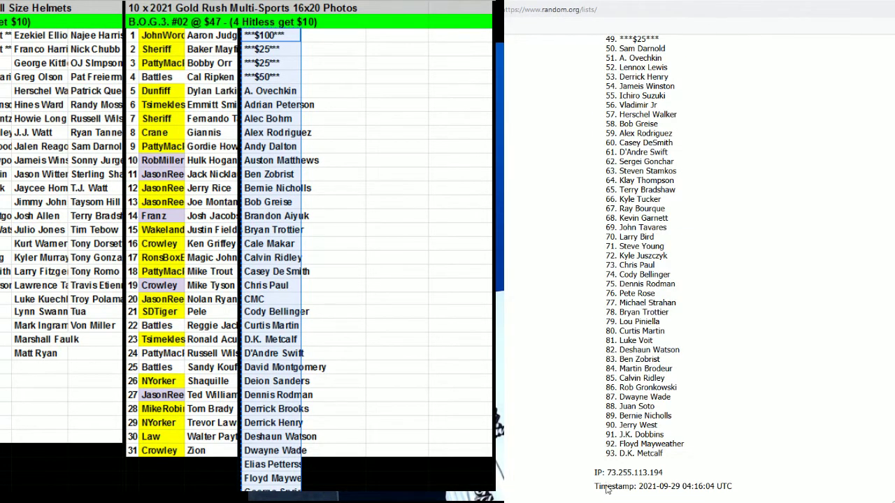
{"action": "scroll", "coordinate": [607, 483], "scroll_direction": "down", "scroll_amount": 3}
{"action": "left_click", "coordinate": [607, 446]}
{"action": "scroll", "coordinate": [602, 458], "scroll_direction": "down", "scroll_amount": 10}
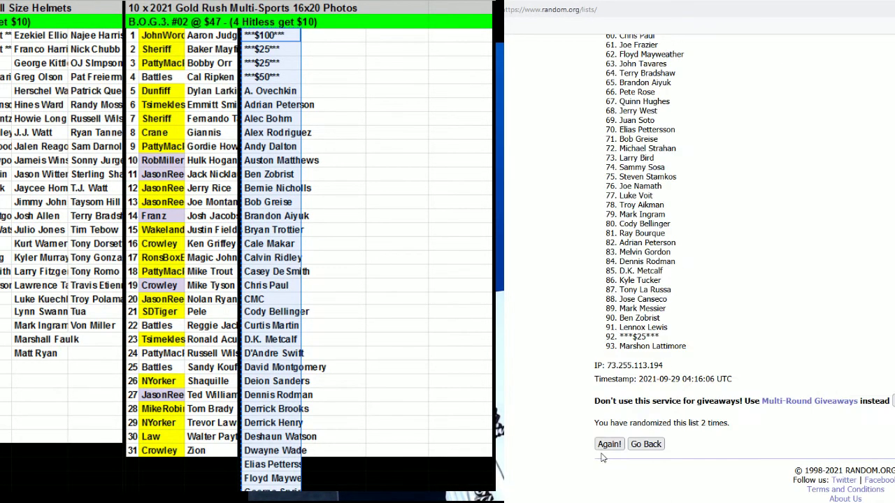
{"action": "left_click", "coordinate": [607, 446]}
{"action": "scroll", "coordinate": [606, 450], "scroll_direction": "down", "scroll_amount": 3}
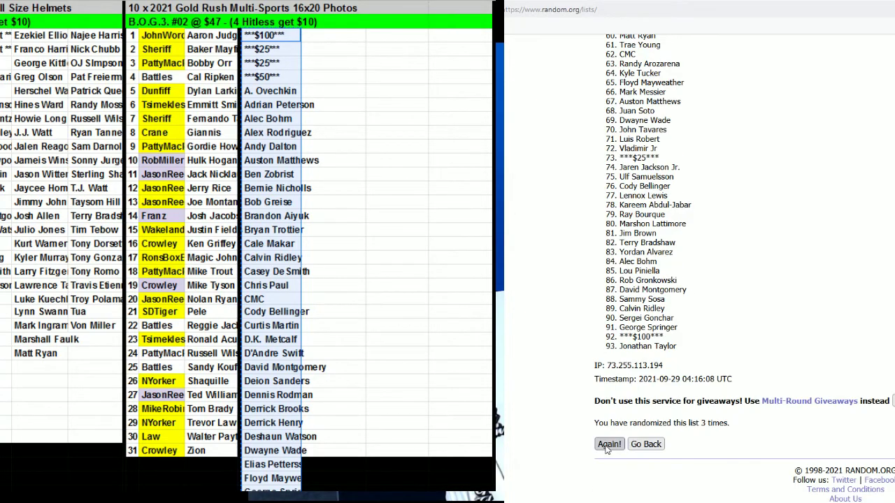
{"action": "left_click", "coordinate": [607, 446]}
{"action": "scroll", "coordinate": [607, 451], "scroll_direction": "down", "scroll_amount": 10}
{"action": "left_click", "coordinate": [607, 446]}
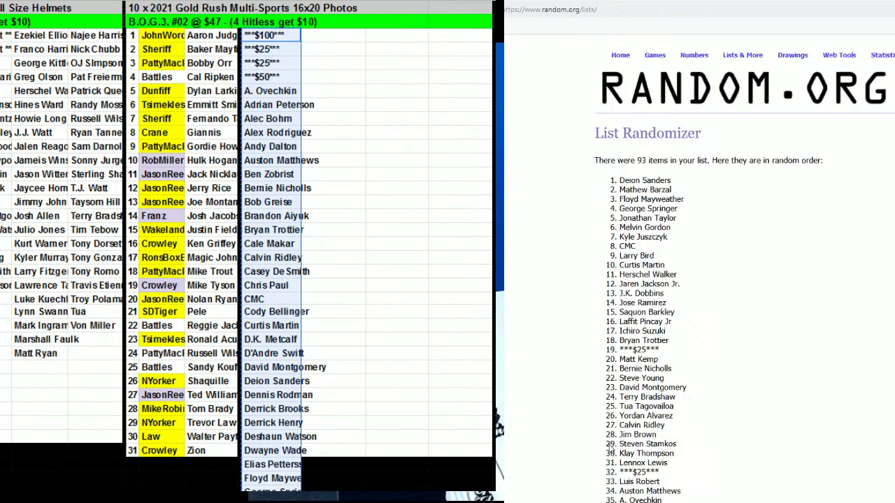
{"action": "scroll", "coordinate": [609, 447], "scroll_direction": "down", "scroll_amount": 10}
{"action": "left_click", "coordinate": [606, 446]}
Shuffle a seventh time to match the dice total of 7, then select the results list.
{"action": "key", "text": "ctrl+Tab"}
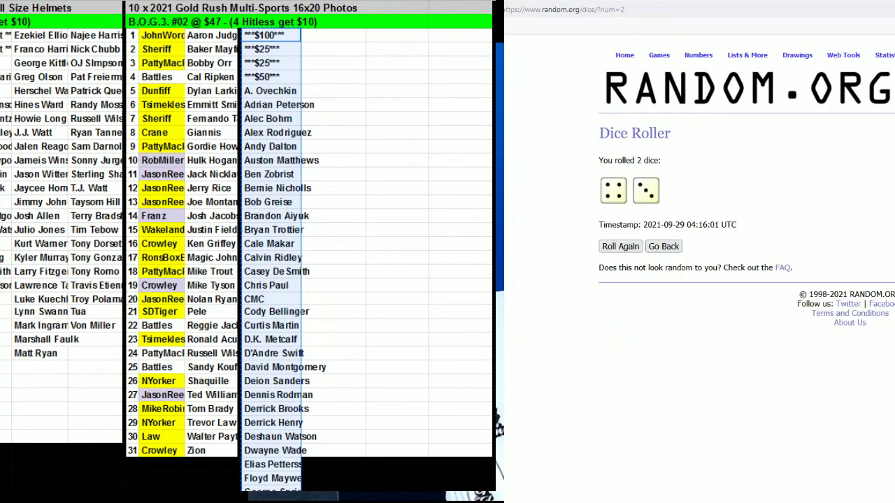
{"action": "key", "text": "ctrl+Tab"}
{"action": "scroll", "coordinate": [615, 420], "scroll_direction": "down", "scroll_amount": 10}
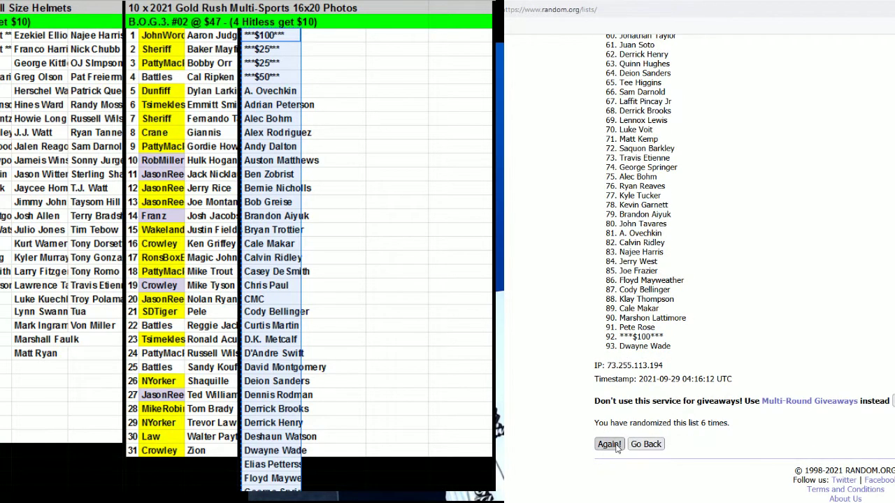
{"action": "left_click", "coordinate": [615, 446]}
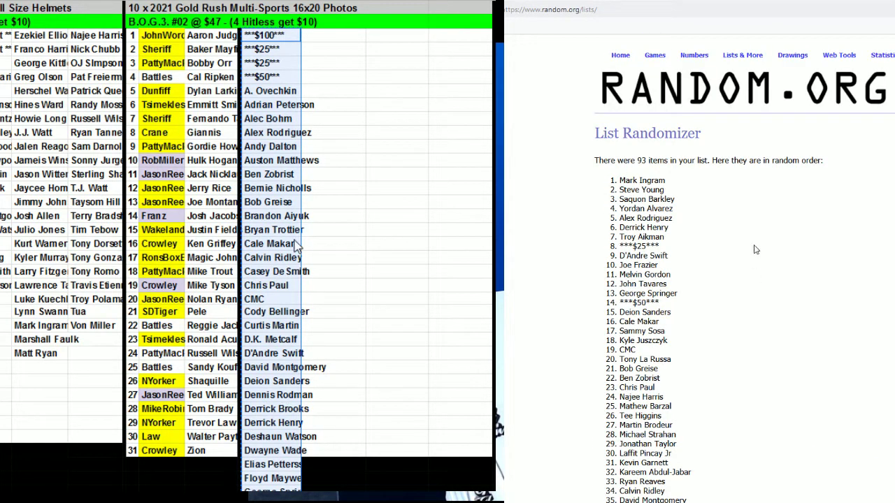
{"action": "left_click_drag", "start_coordinate": [620, 179], "coordinate": [685, 345]}
{"action": "key", "text": "ctrl+c"}
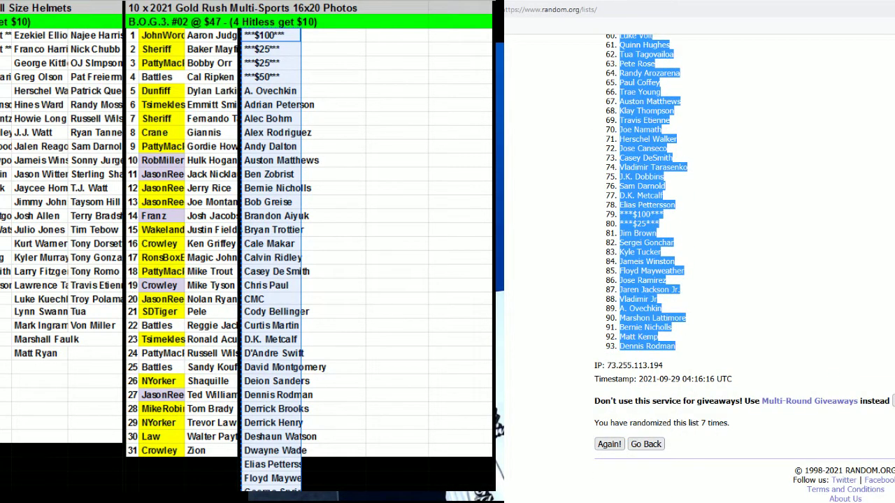
Paste the randomized names into the first Multi-Sports name column.
{"action": "key", "text": "alt+Tab"}
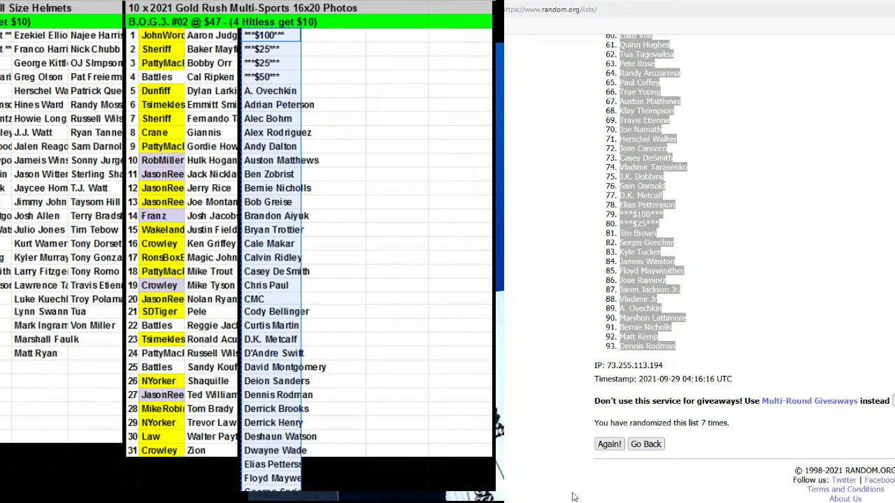
{"action": "key", "text": "ctrl+v"}
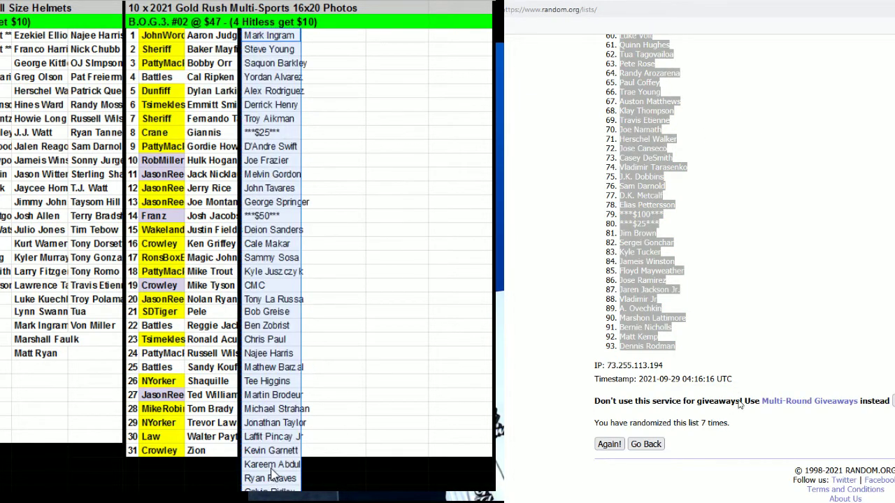
{"action": "scroll", "coordinate": [272, 475], "scroll_direction": "down", "scroll_amount": 20}
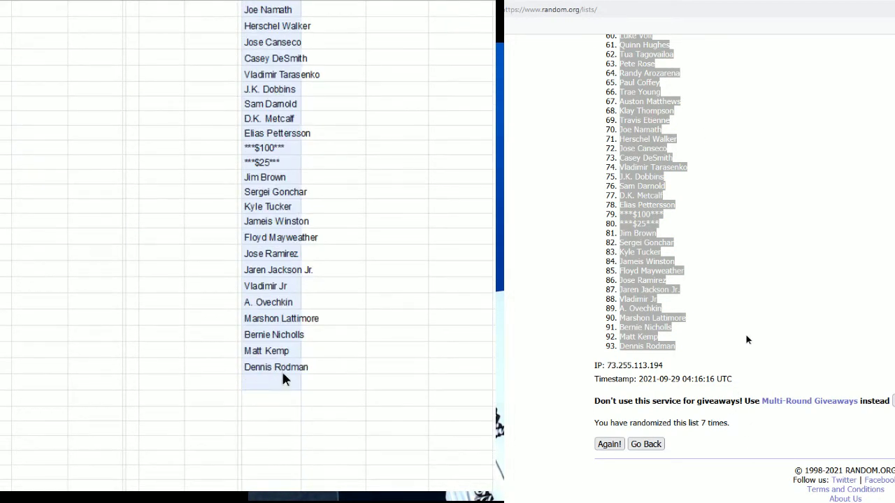
{"action": "scroll", "coordinate": [342, 320], "scroll_direction": "up", "scroll_amount": 20}
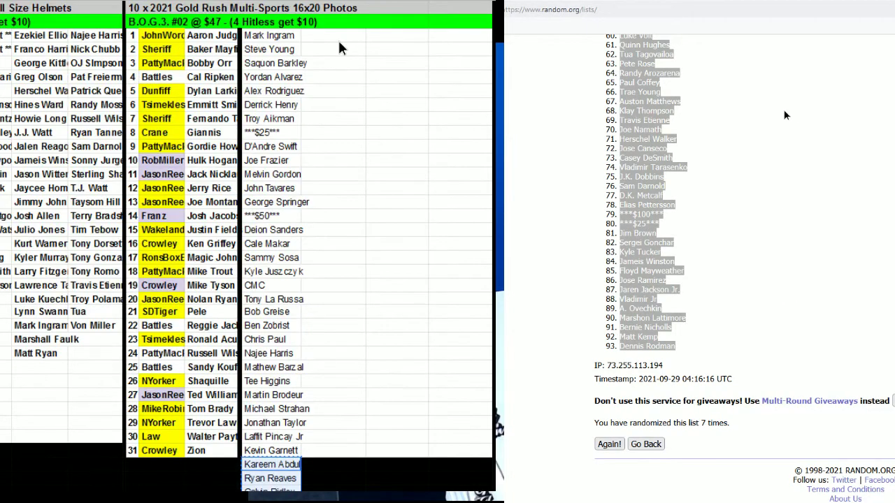
Move the overflow names into columns E and F, 31 names per column.
{"action": "left_click", "coordinate": [339, 47]}
{"action": "key", "text": "ctrl+v"}
{"action": "scroll", "coordinate": [328, 377], "scroll_direction": "down", "scroll_amount": 10}
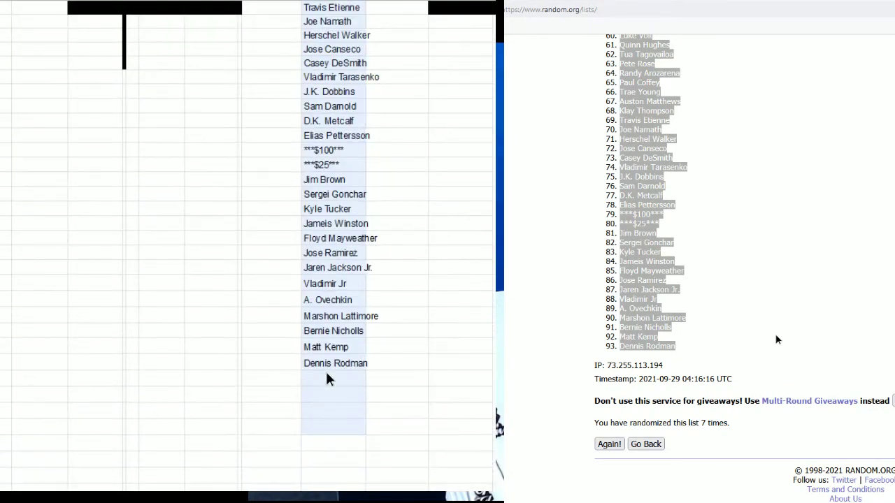
{"action": "scroll", "coordinate": [439, 346], "scroll_direction": "up", "scroll_amount": 10}
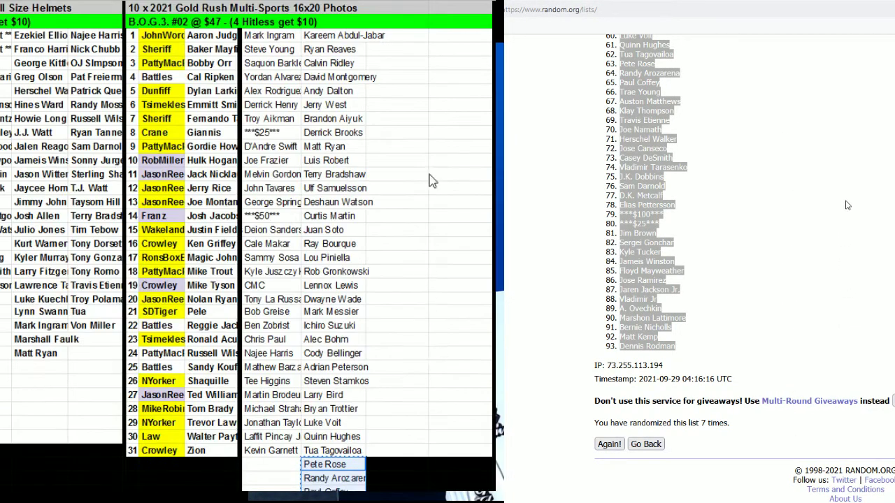
{"action": "left_click", "coordinate": [411, 41]}
{"action": "key", "text": "ctrl+v"}
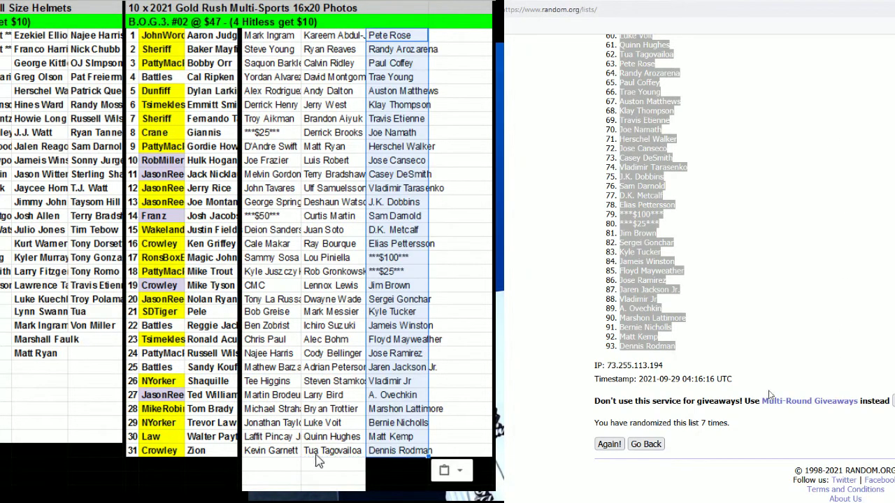
{"action": "left_click", "coordinate": [708, 402]}
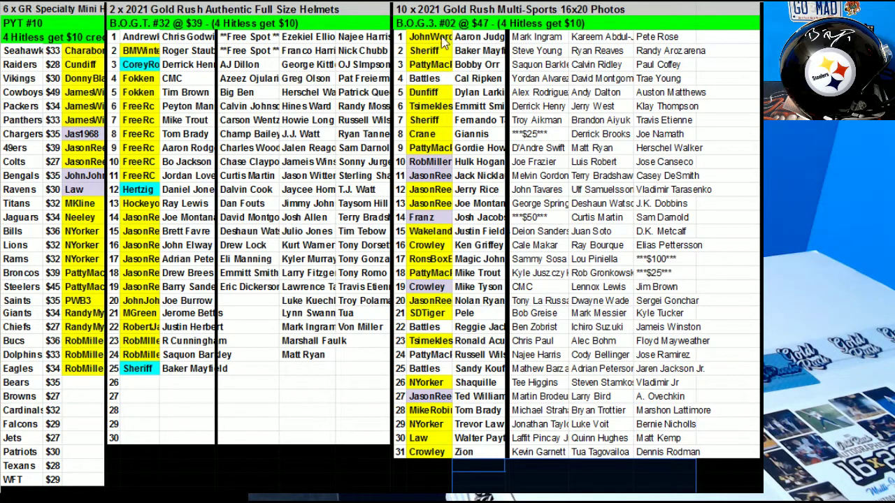
Sort Multi-Sports rows 1–31 A→Z by the buyer column via Sort range.
{"action": "left_click_drag", "start_coordinate": [419, 37], "coordinate": [657, 461]}
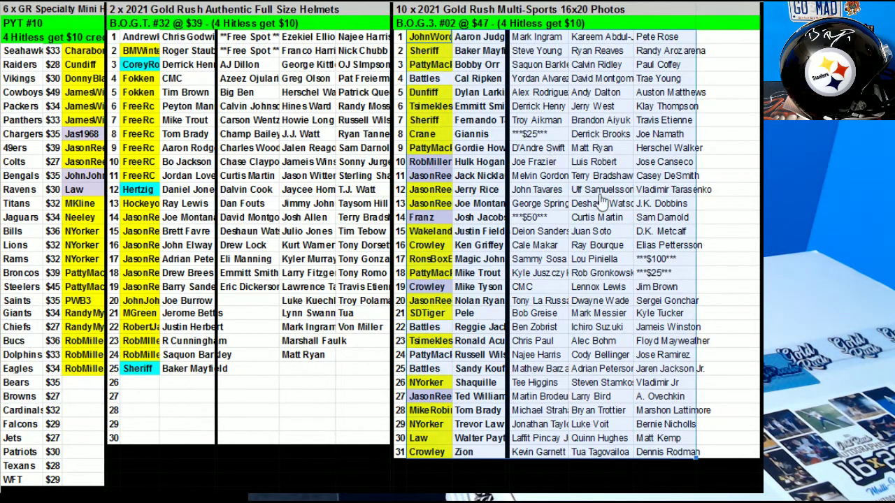
{"action": "right_click", "coordinate": [599, 203]}
{"action": "left_click", "coordinate": [611, 363]}
{"action": "left_click", "coordinate": [721, 360]}
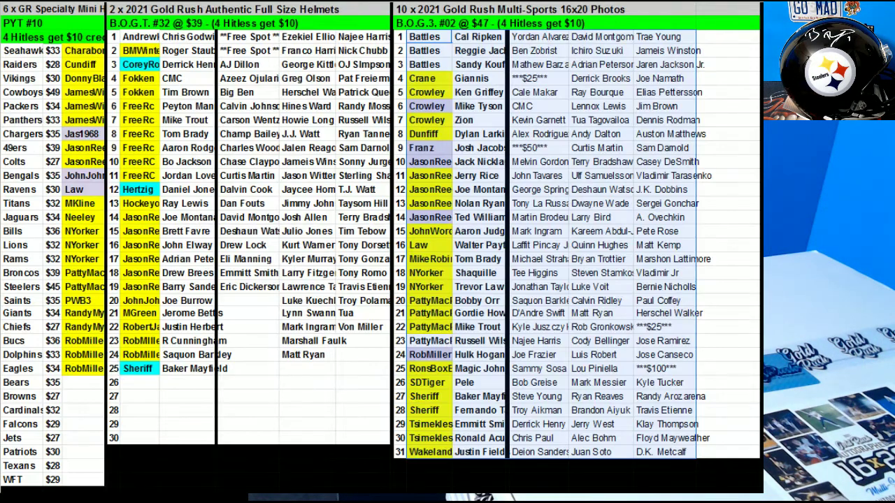
{"action": "left_click_drag", "start_coordinate": [432, 80], "coordinate": [504, 80]}
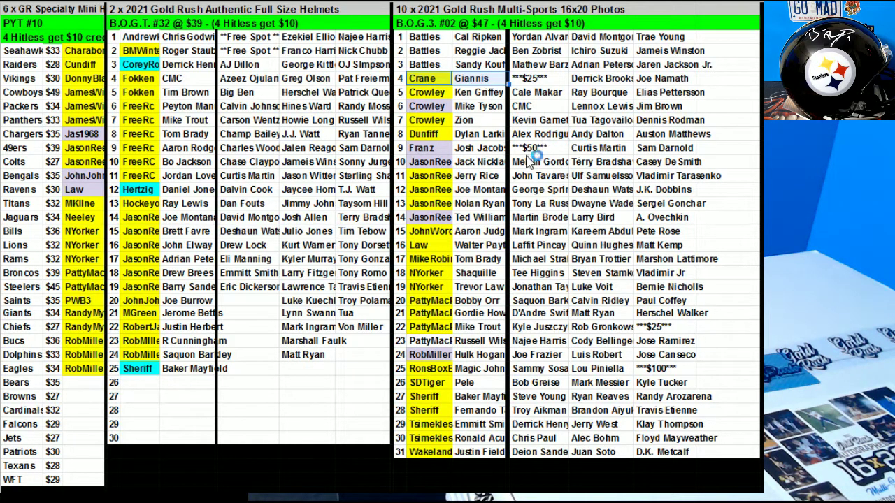
{"action": "left_click", "coordinate": [433, 148]}
{"action": "key", "text": "F4"}
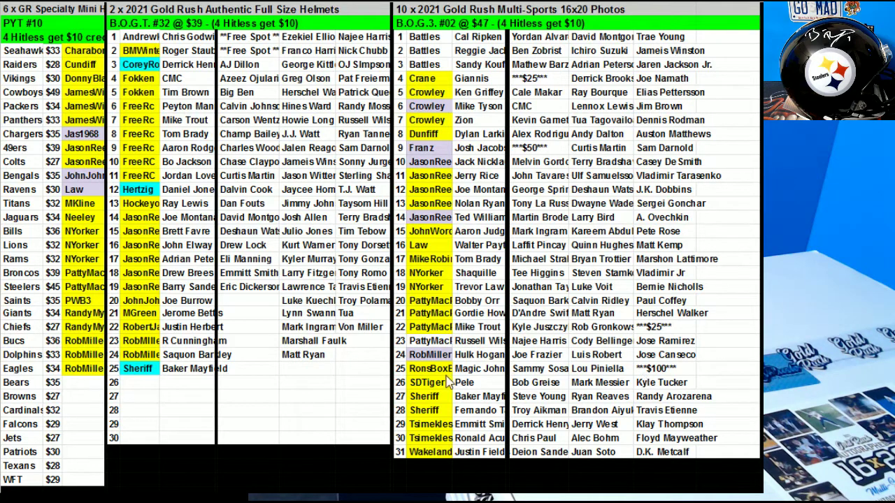
{"action": "left_click", "coordinate": [446, 373]}
{"action": "left_click", "coordinate": [401, 231]}
Clear the fill from the row 23 buyer cell.
{"action": "left_click", "coordinate": [567, 289]}
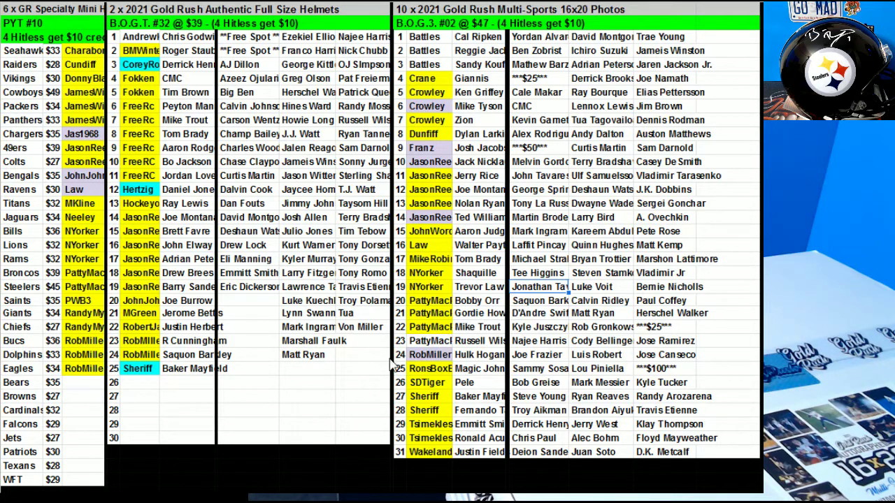
{"action": "left_click", "coordinate": [423, 341]}
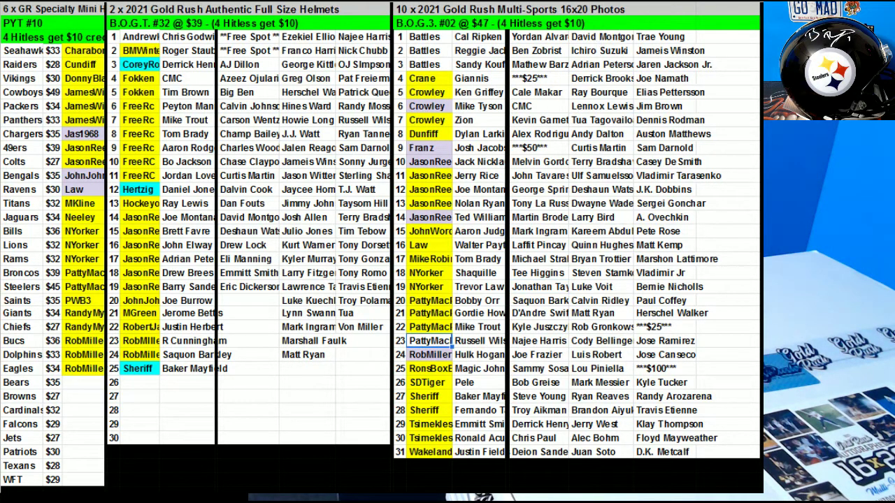
{"action": "left_click", "coordinate": [724, 34]}
Fill the buyer cells in rows 1–3 yellow to mark them paid.
{"action": "left_click_drag", "start_coordinate": [425, 36], "coordinate": [425, 65]}
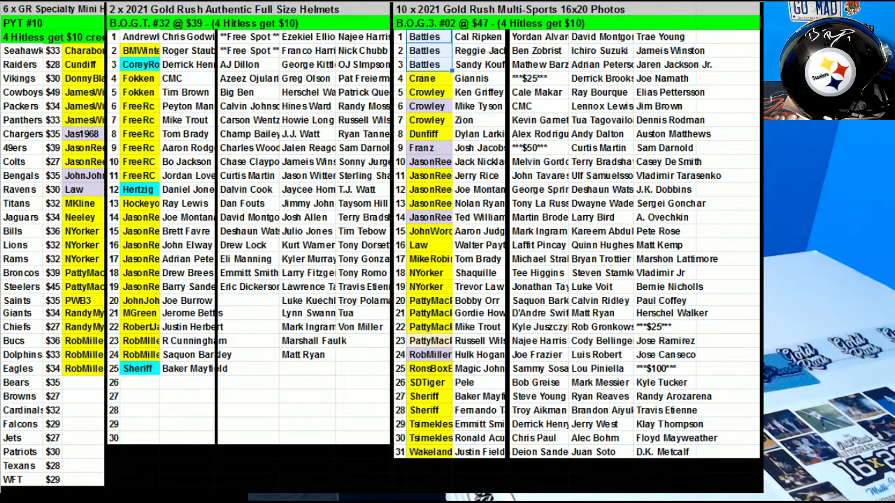
{"action": "left_click", "coordinate": [706, 6]}
{"action": "left_click", "coordinate": [727, 64]}
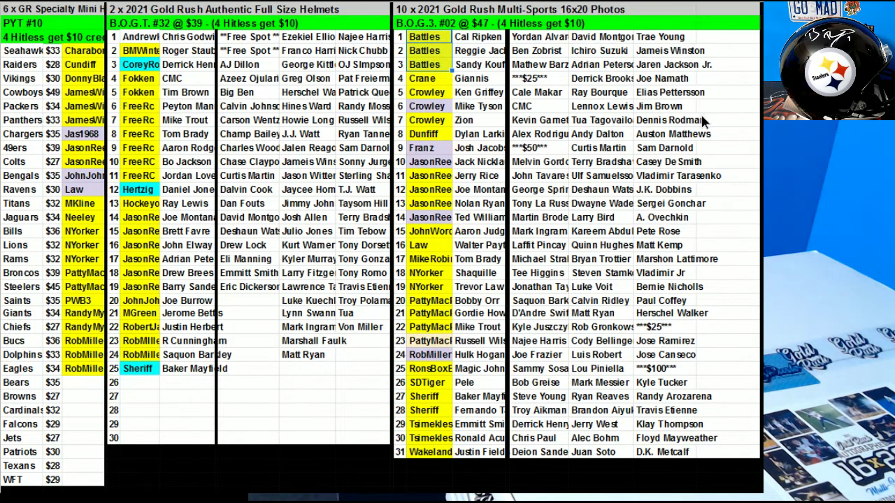
{"action": "left_click_drag", "start_coordinate": [727, 106], "coordinate": [726, 120]}
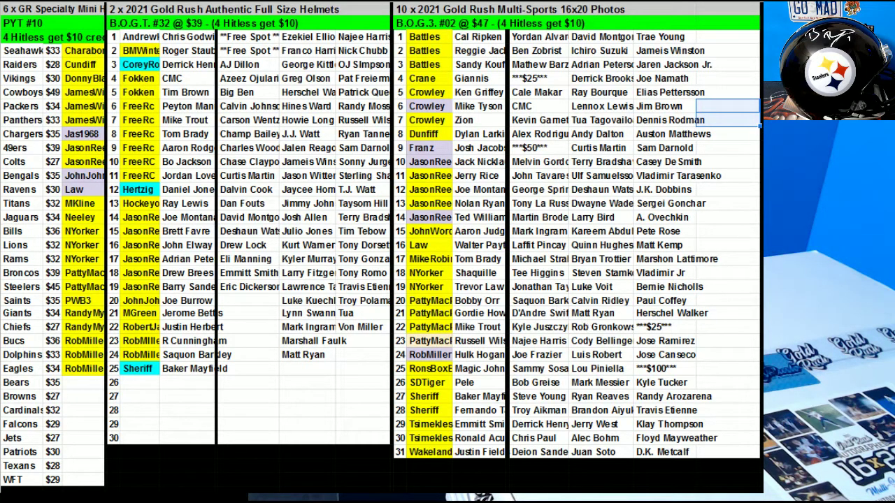
Select the unclaimed Bears–WFT teams and empty helmet-break rows 26–28.
{"action": "left_click", "coordinate": [30, 385]}
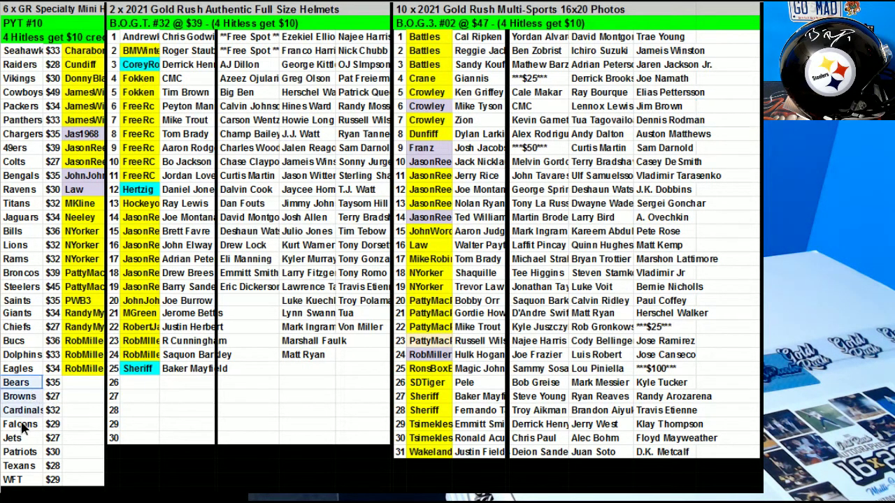
{"action": "left_click_drag", "start_coordinate": [33, 457], "coordinate": [28, 480]}
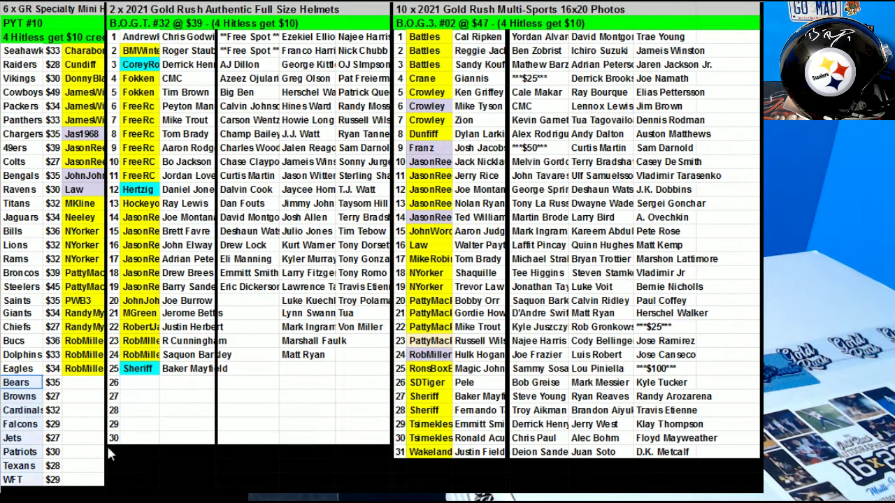
{"action": "left_click_drag", "start_coordinate": [140, 383], "coordinate": [136, 410]}
{"action": "left_click", "coordinate": [327, 371]}
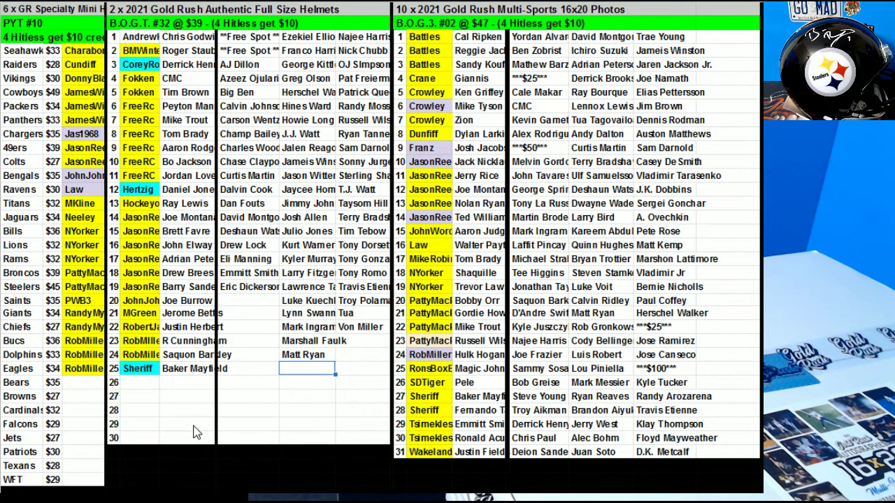
{"action": "left_click", "coordinate": [441, 345]}
Fill the row 23 buyer cell yellow from the Fill color menu.
{"action": "left_click", "coordinate": [706, 2]}
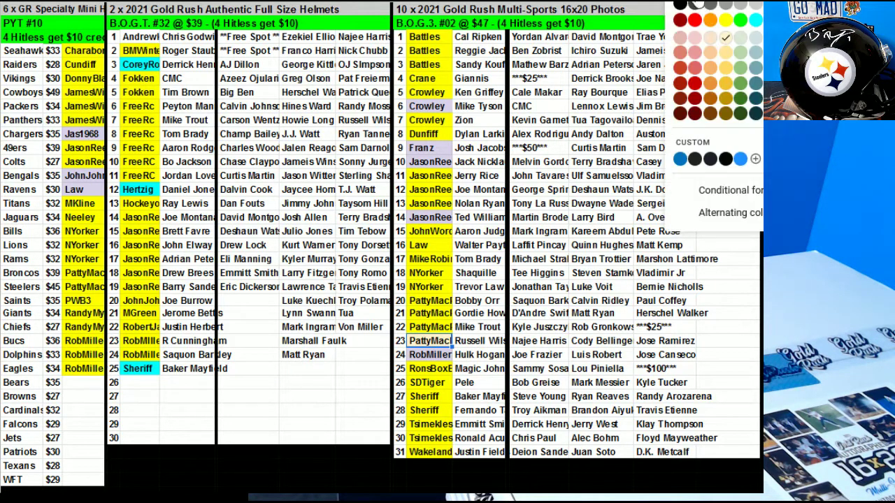
{"action": "left_click", "coordinate": [724, 20]}
{"action": "left_click", "coordinate": [627, 215]}
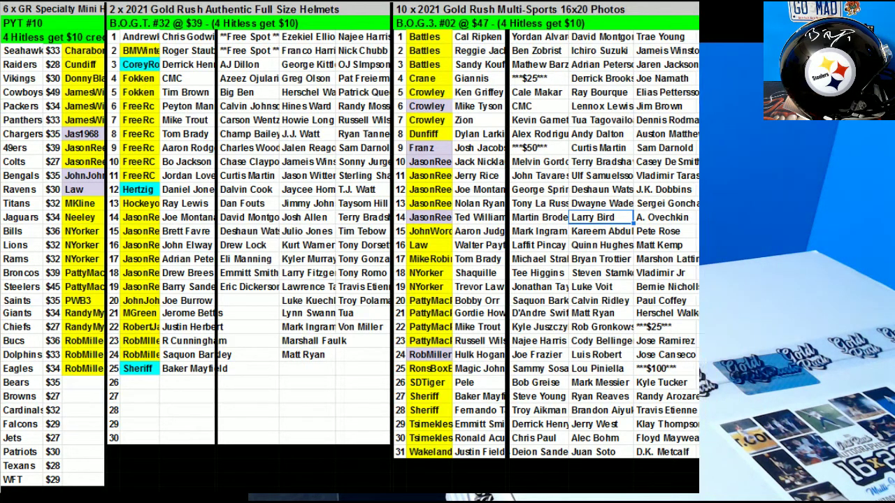
Swap the player names in rows 18 and 24 of the Multi-Sports grid.
{"action": "left_click", "coordinate": [422, 329]}
{"action": "left_click_drag", "start_coordinate": [42, 390], "coordinate": [54, 481]}
{"action": "left_click", "coordinate": [537, 276]}
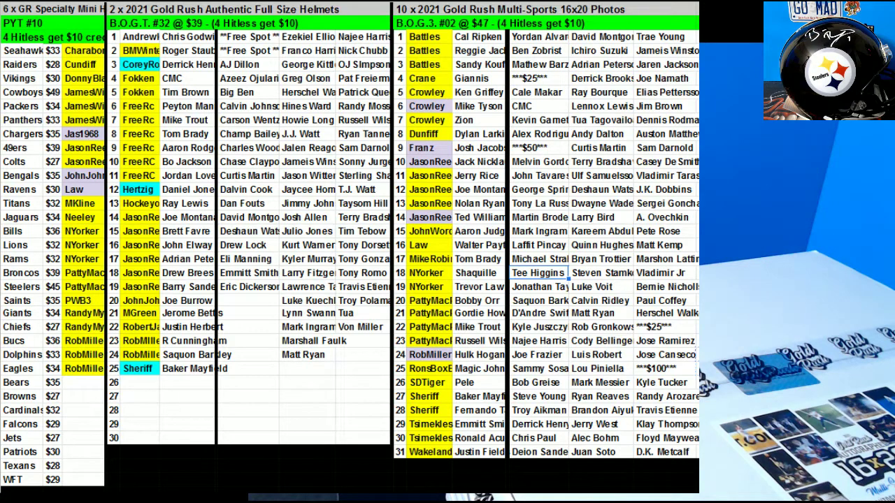
{"action": "key", "text": "Delete"}
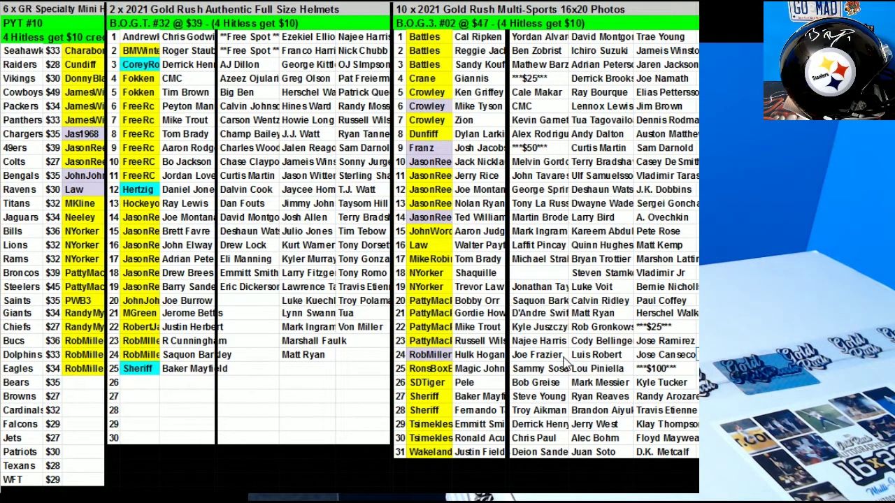
{"action": "left_click", "coordinate": [590, 360]}
{"action": "left_click_drag", "start_coordinate": [591, 348], "coordinate": [539, 277]}
{"action": "left_click", "coordinate": [664, 354]}
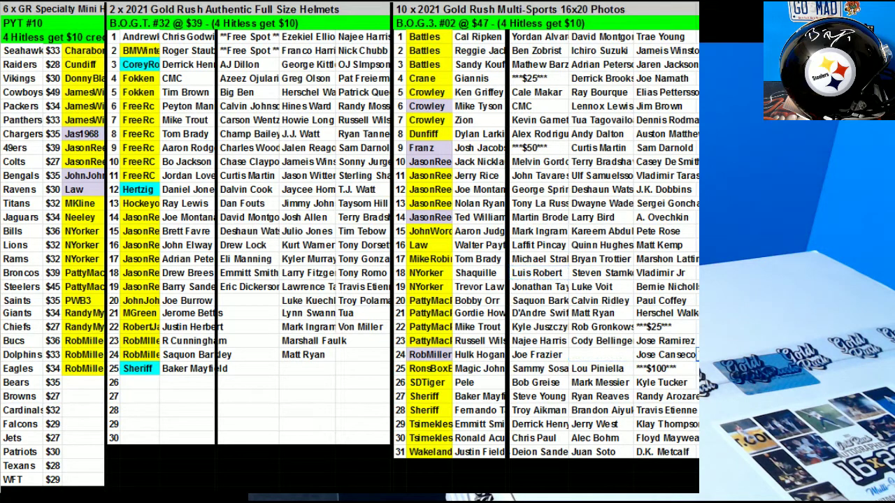
{"action": "left_click", "coordinate": [618, 356]}
{"action": "key", "text": "ctrl+v"}
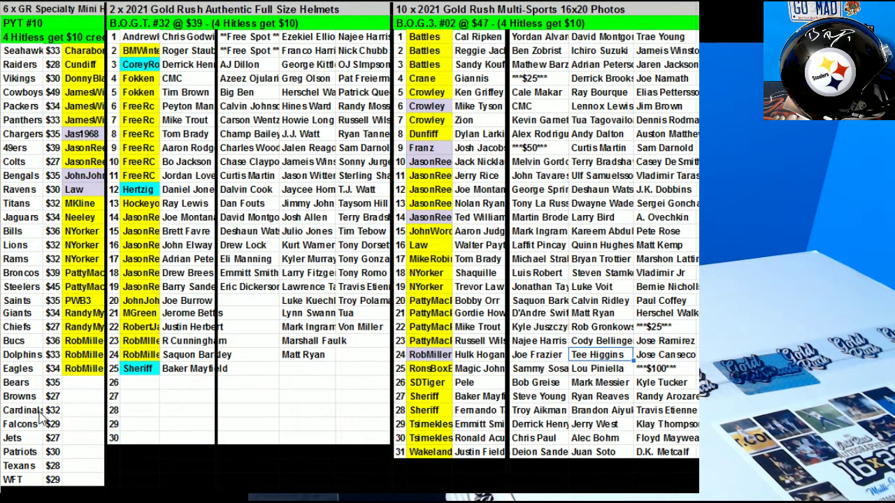
{"action": "left_click", "coordinate": [84, 386]}
Enter FILLER beside Bears and fill it down through the WFT row.
{"action": "type", "text": "FILLER"}
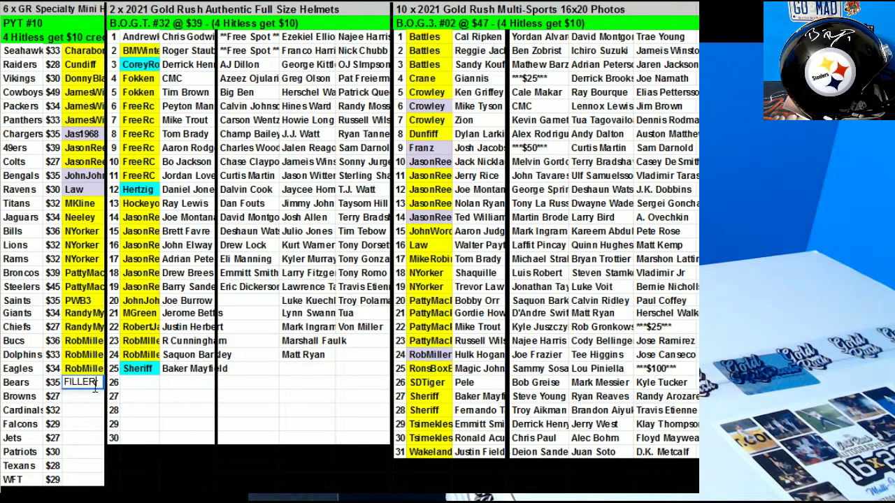
{"action": "key", "text": "Return"}
{"action": "left_click", "coordinate": [82, 383]}
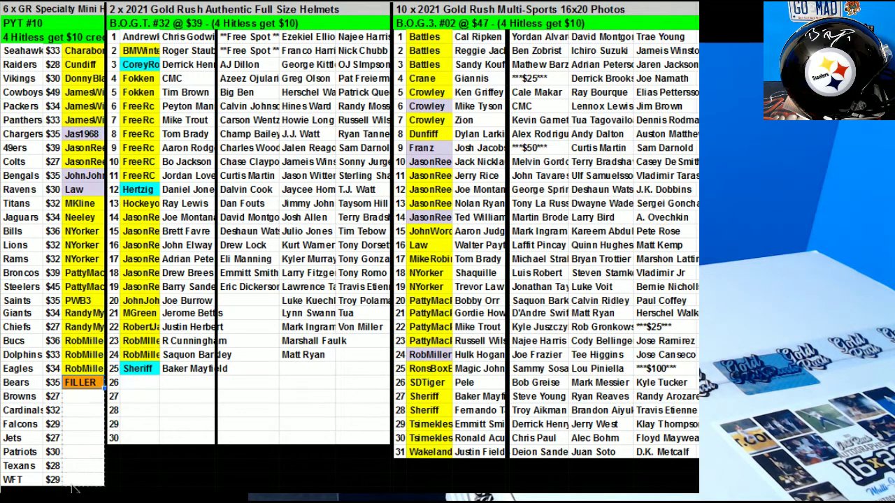
{"action": "left_click_drag", "start_coordinate": [75, 488], "coordinate": [77, 483]}
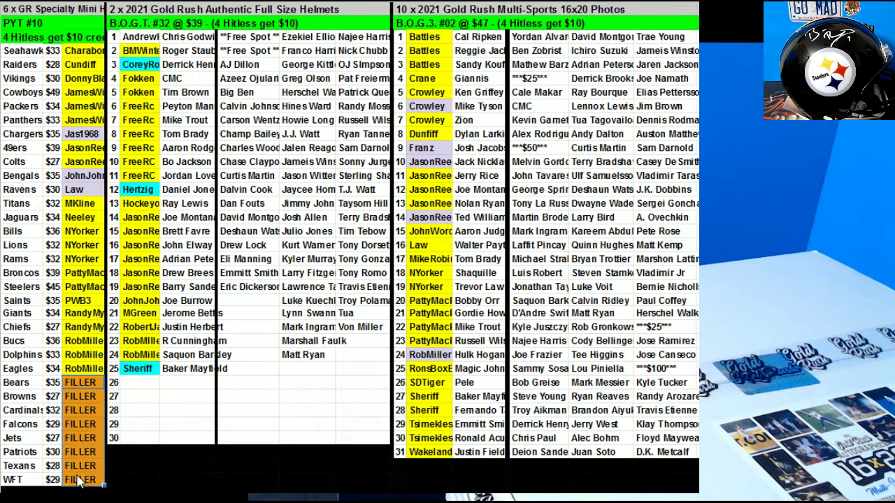
Paste FILLER into helmet-break rows 26–30 and sort the 50/50 teams Z→A.
{"action": "left_click", "coordinate": [85, 363]}
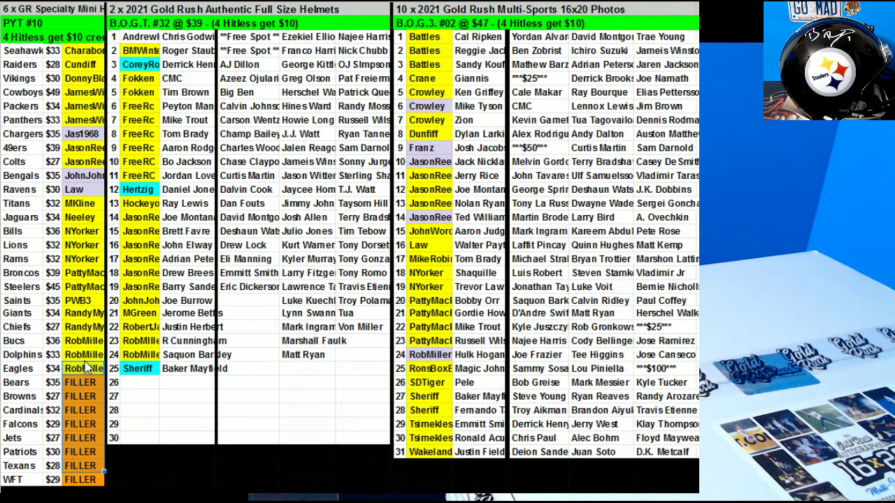
{"action": "left_click", "coordinate": [134, 383]}
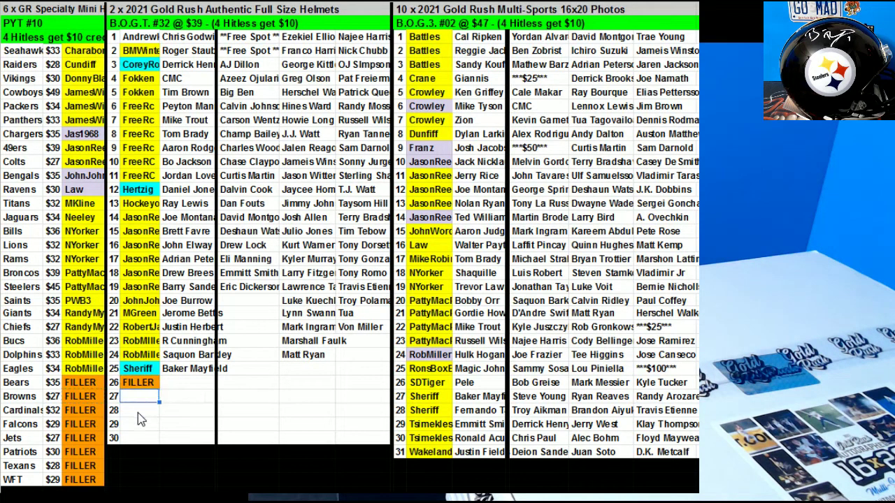
{"action": "left_click", "coordinate": [138, 437], "text": "shift"}
{"action": "type", "text": "FILLER FILLER FILLER FILLER"}
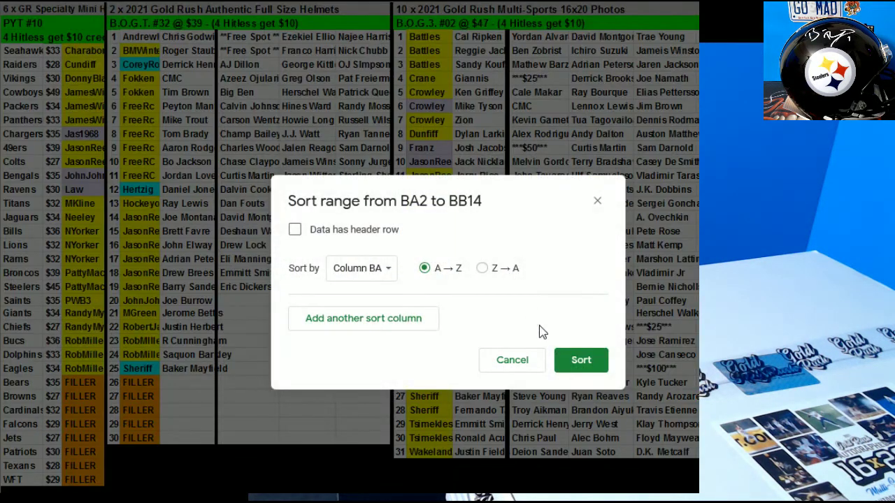
{"action": "left_click", "coordinate": [482, 267]}
{"action": "left_click", "coordinate": [577, 360]}
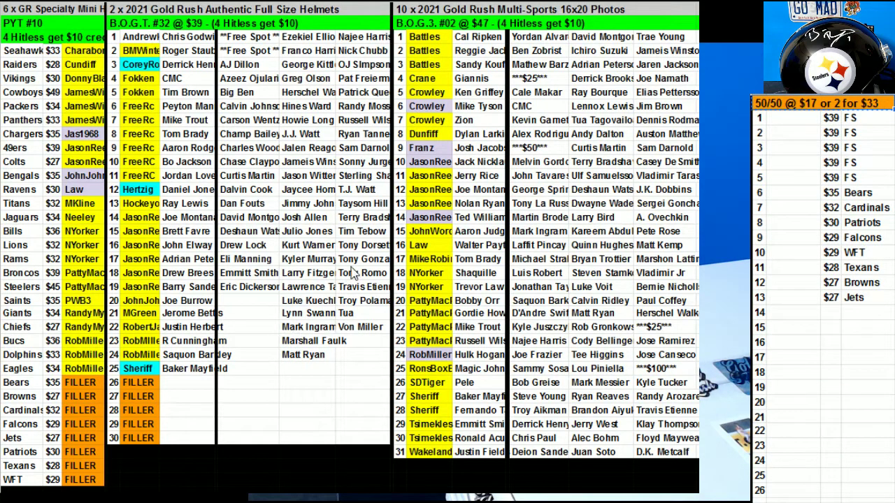
Enter buyers for the Patriots spot and row 3, copying the row 3 buyer to Falcons.
{"action": "left_click", "coordinate": [778, 224]}
{"action": "type", "text": "Cun"}
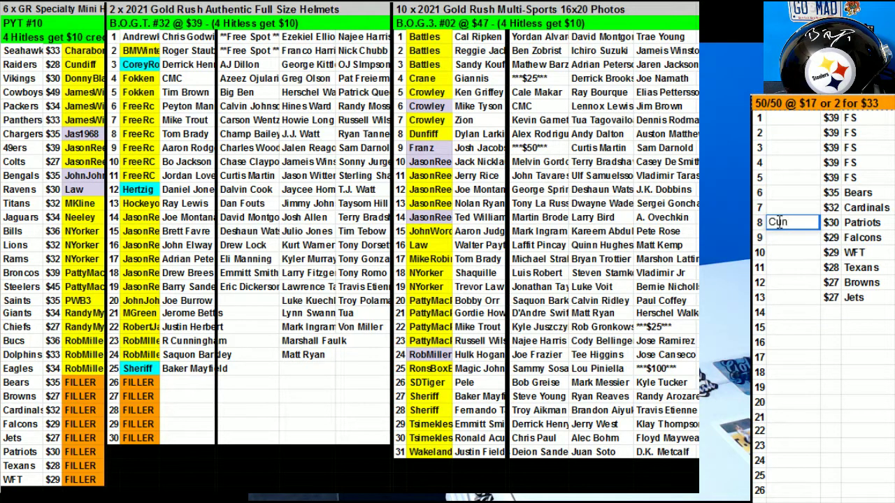
{"action": "type", "text": "diff"}
{"action": "left_click", "coordinate": [780, 148]}
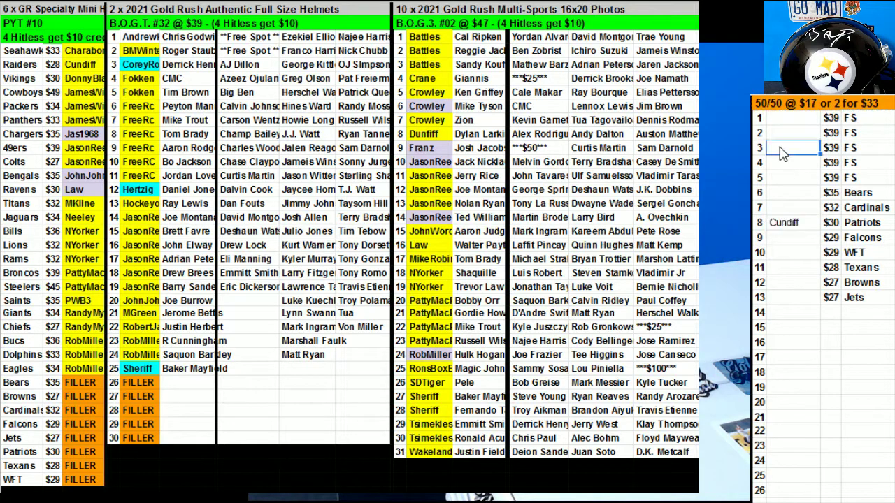
{"action": "type", "text": "FreeRC"}
{"action": "key", "text": "Return"}
{"action": "left_click", "coordinate": [781, 148]}
{"action": "key", "text": "ctrl+c"}
{"action": "left_click", "coordinate": [783, 239]}
{"action": "key", "text": "ctrl+v"}
Enter the Jets spot buyer and the spot 6 buyer, repeating the latter in spot 17.
{"action": "left_click", "coordinate": [784, 300]}
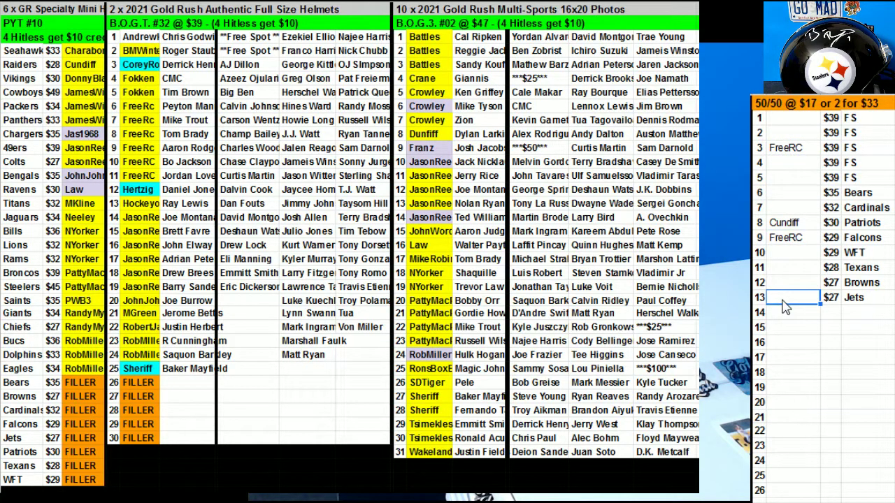
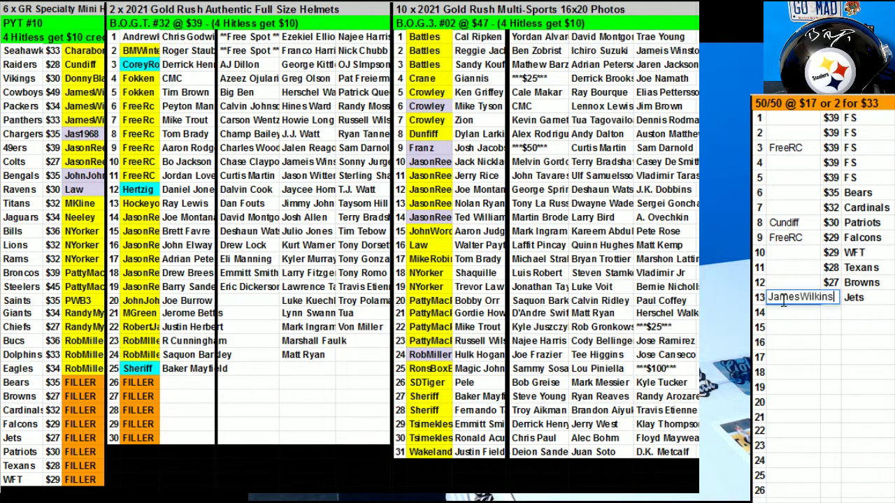
{"action": "left_click", "coordinate": [797, 193]}
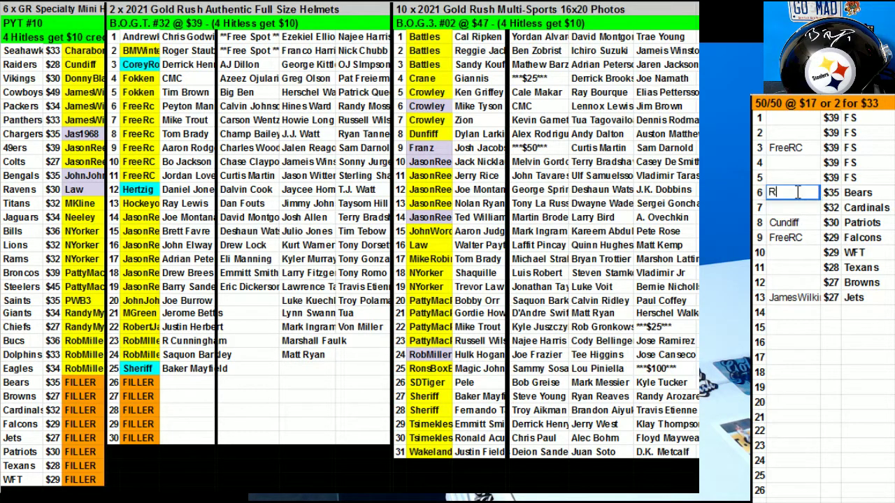
{"action": "key", "text": "Return"}
{"action": "left_click", "coordinate": [797, 193]}
{"action": "key", "text": "ctrl+c"}
{"action": "left_click", "coordinate": [790, 357]}
{"action": "key", "text": "ctrl+v"}
Enter the spot 5 buyer and repeat that name in spots 20, 15 and 25.
{"action": "left_click", "coordinate": [787, 172]}
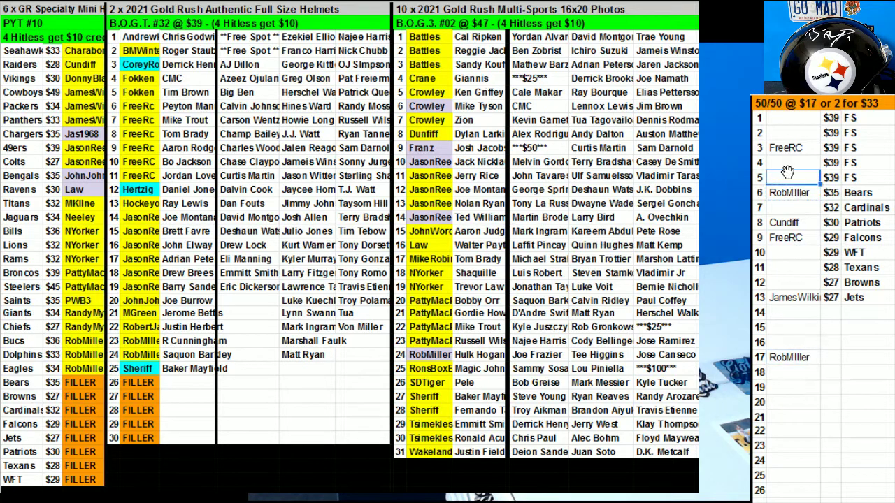
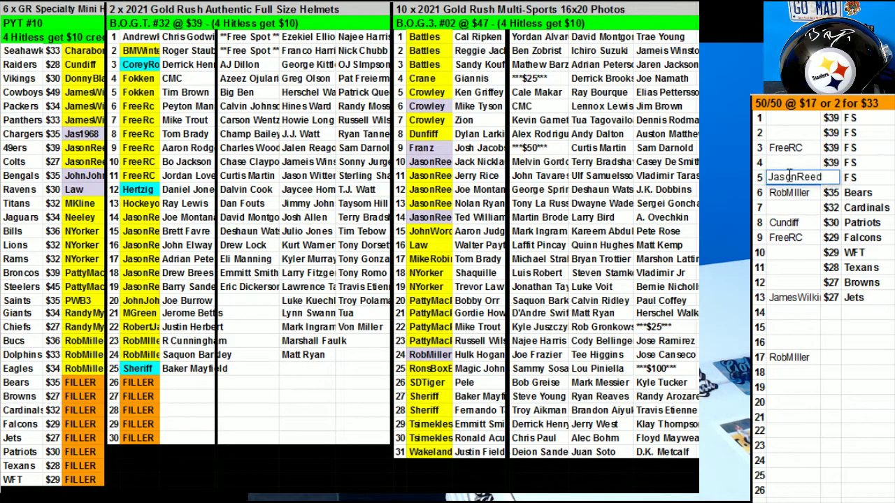
{"action": "left_click", "coordinate": [790, 252]}
{"action": "left_click", "coordinate": [804, 179]}
{"action": "key", "text": "ctrl+c"}
{"action": "left_click", "coordinate": [801, 413]}
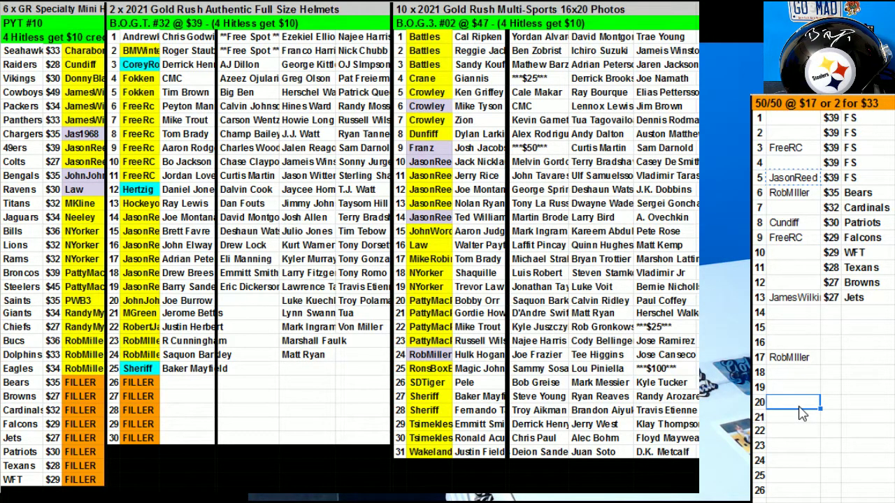
{"action": "key", "text": "ctrl+v"}
{"action": "left_click", "coordinate": [801, 181]}
{"action": "key", "text": "ctrl+c"}
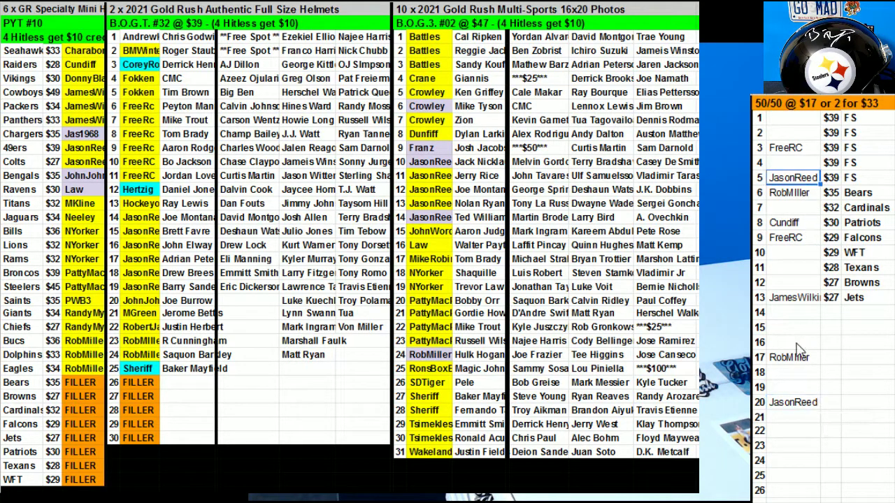
{"action": "left_click", "coordinate": [790, 328]}
{"action": "key", "text": "ctrl+v"}
{"action": "left_click", "coordinate": [788, 478]}
{"action": "key", "text": "ctrl+v"}
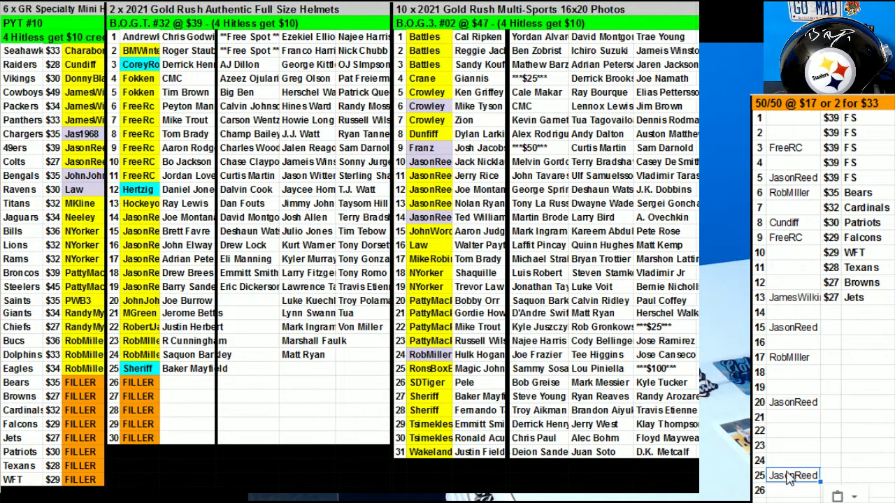
Enter buyers for spots 12 and 2, repeating the spot 2 buyer in spot 19.
{"action": "left_click", "coordinate": [792, 283]}
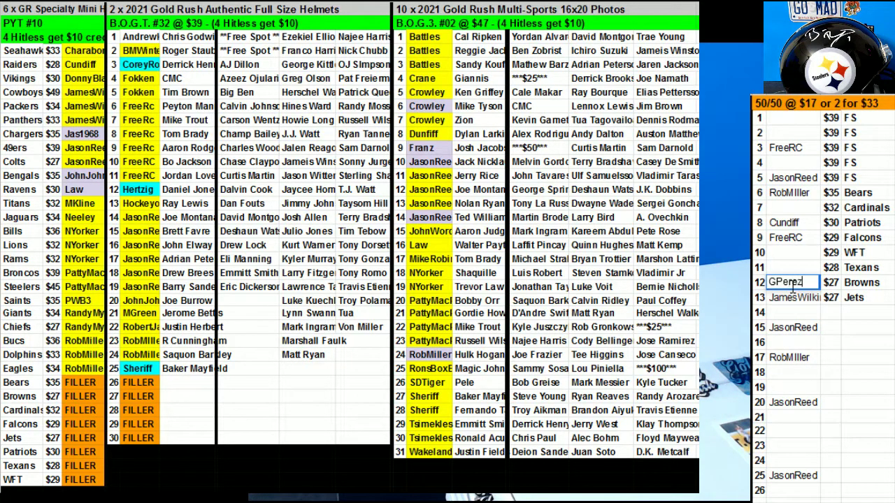
{"action": "left_click", "coordinate": [788, 136]}
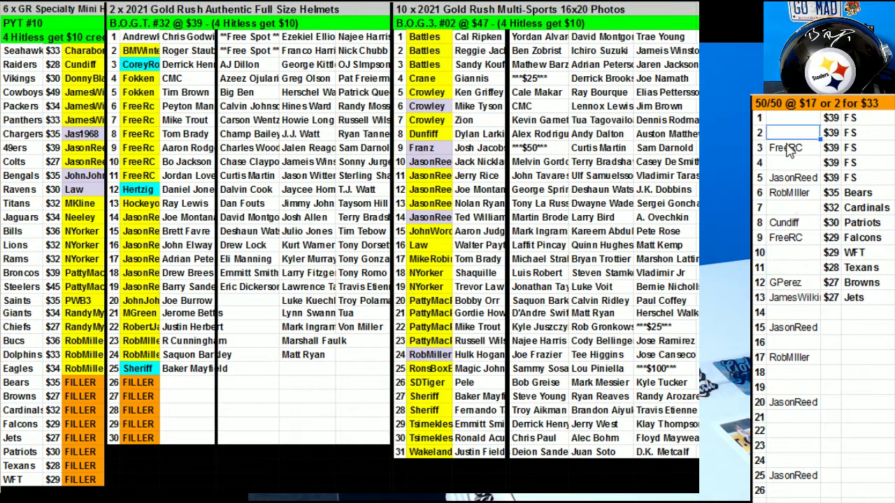
{"action": "type", "text": "RonsBoxB"}
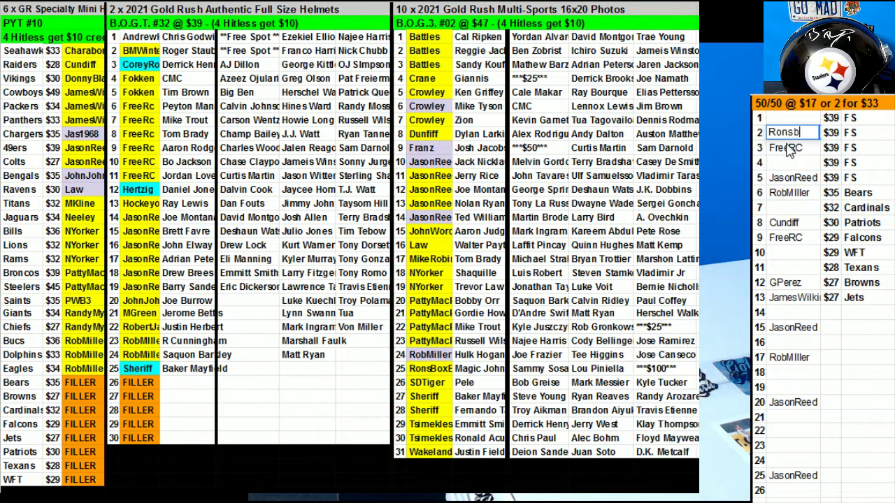
{"action": "type", "text": "reaks"}
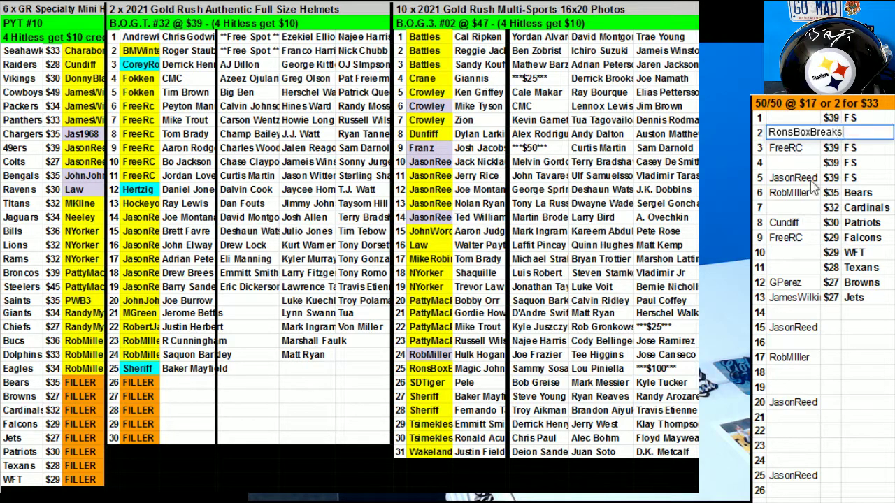
{"action": "key", "text": "ctrl+Return"}
{"action": "key", "text": "ctrl+c"}
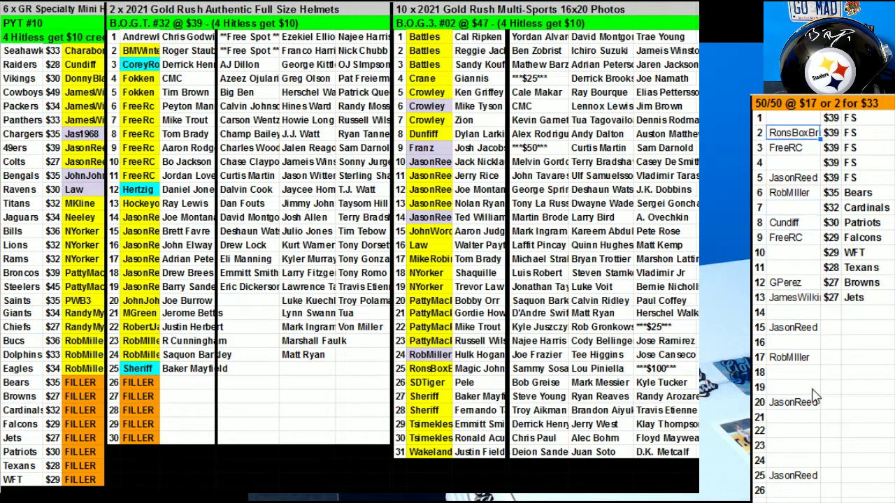
{"action": "left_click", "coordinate": [803, 386]}
{"action": "key", "text": "ctrl+v"}
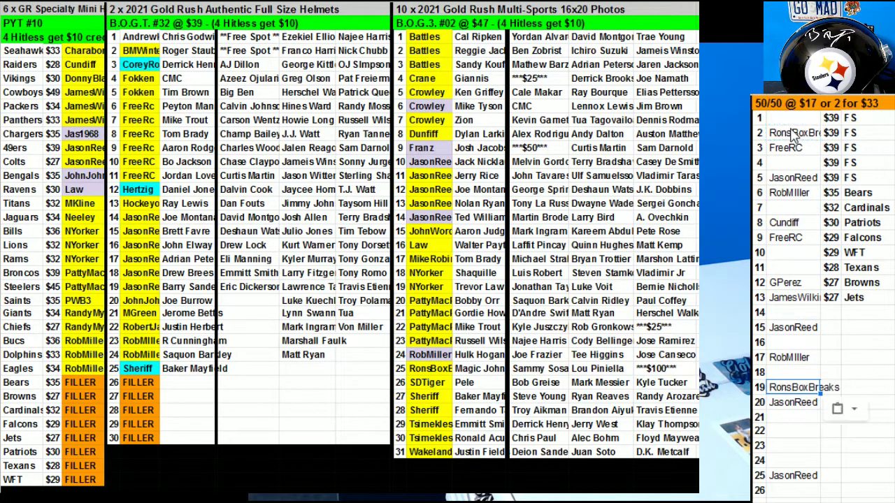
Enter the spot 1 buyer, repeat it in spot 23, and select all buyer names for sorting.
{"action": "left_click", "coordinate": [794, 120]}
{"action": "type", "text": "B"}
{"action": "type", "text": "tles"}
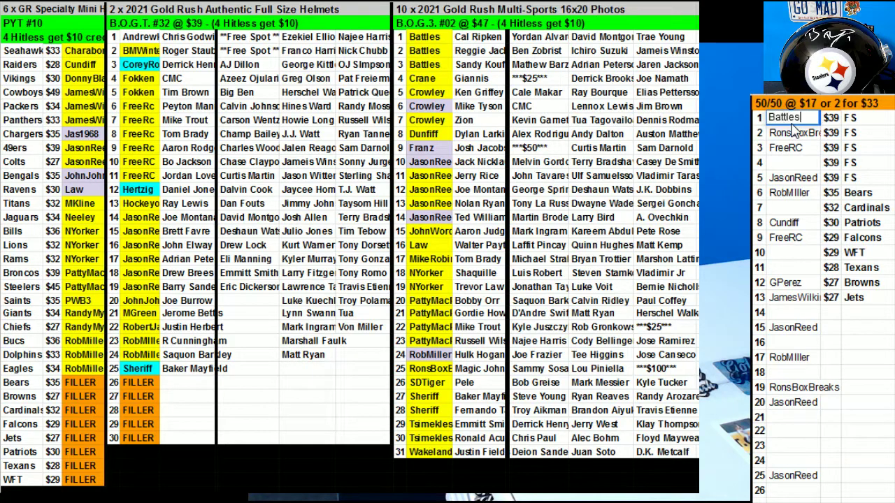
{"action": "left_click", "coordinate": [796, 210]}
{"action": "left_click", "coordinate": [793, 118]}
{"action": "key", "text": "ctrl+c"}
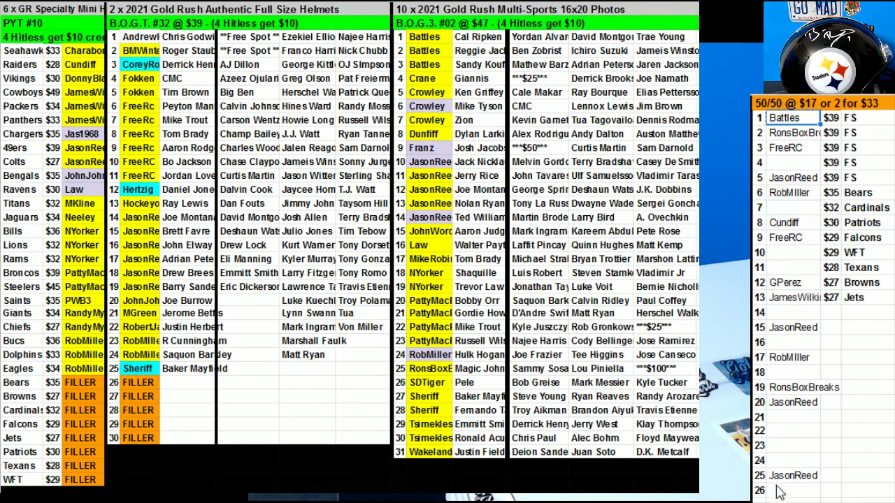
{"action": "left_click", "coordinate": [792, 446]}
{"action": "key", "text": "ctrl+v"}
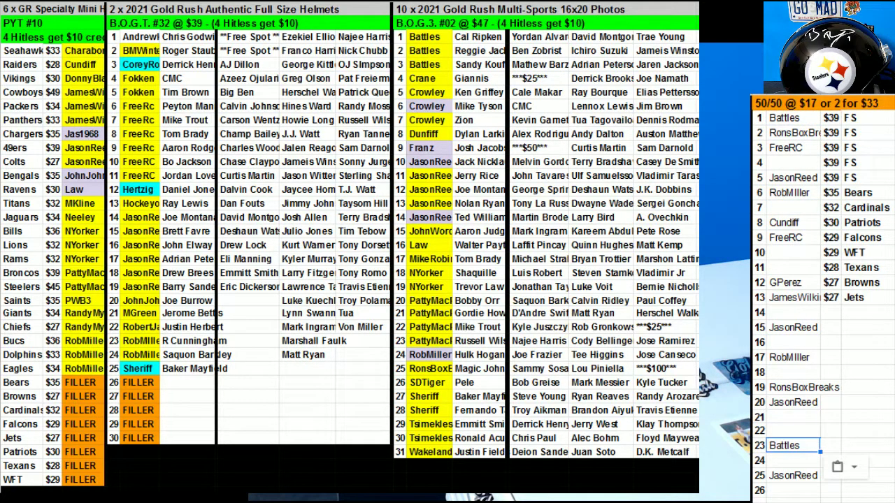
{"action": "left_click_drag", "start_coordinate": [769, 119], "coordinate": [794, 483]}
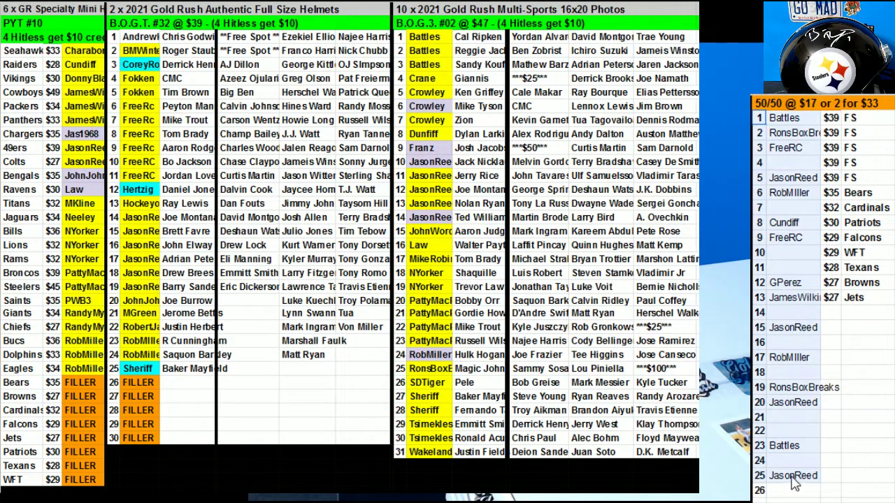
{"action": "right_click", "coordinate": [795, 481]}
Sort the 50/50 range A→Z by the buyer name column AZ.
{"action": "left_click", "coordinate": [795, 469]}
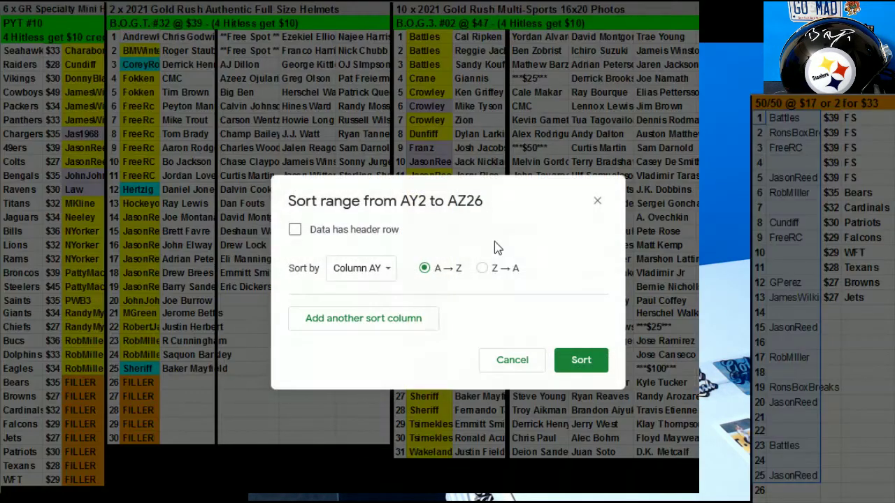
{"action": "left_click", "coordinate": [383, 278]}
{"action": "left_click", "coordinate": [371, 289]}
{"action": "left_click", "coordinate": [587, 363]}
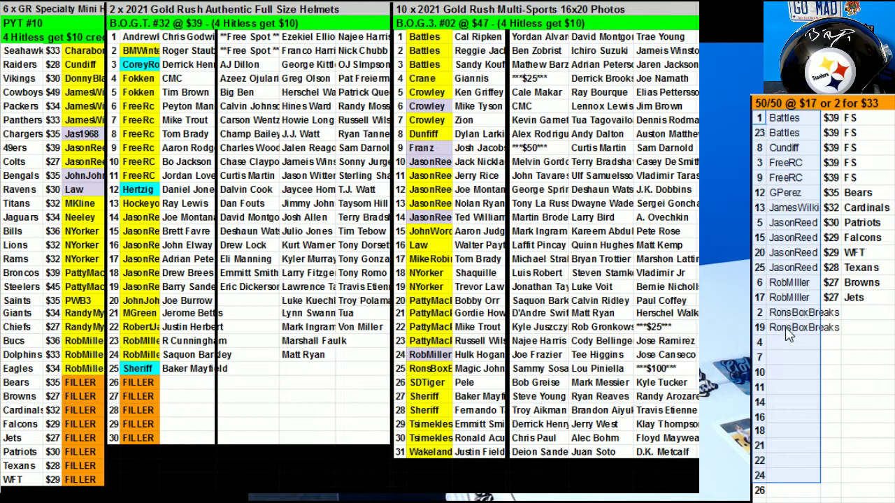
Fill the paid buyer's two spots yellow.
{"action": "left_click_drag", "start_coordinate": [794, 312], "coordinate": [793, 326]}
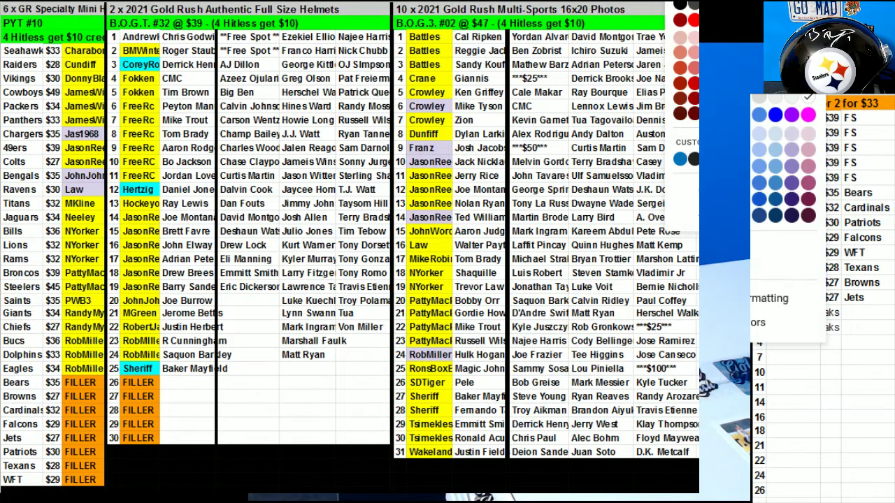
{"action": "left_click", "coordinate": [790, 210]}
{"action": "left_click", "coordinate": [794, 118]}
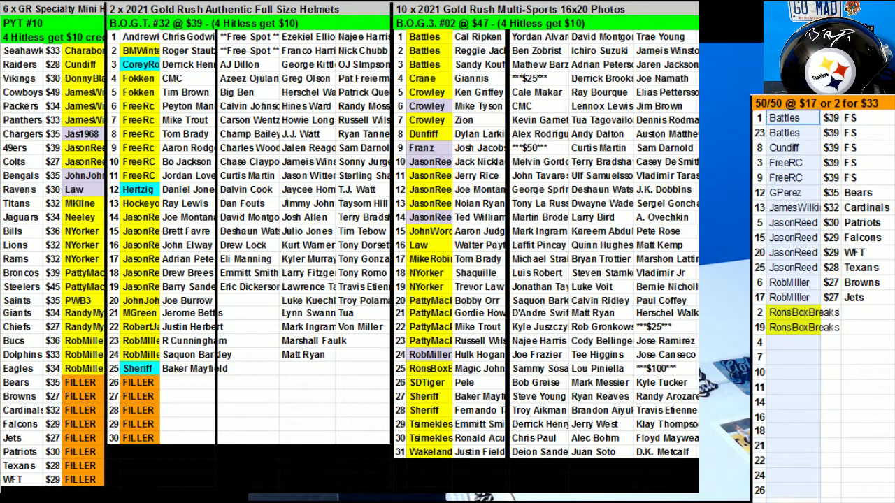
Enter a new buyer's name in spot 7 and copy it into spot 16.
{"action": "left_click", "coordinate": [790, 493], "text": "shift"}
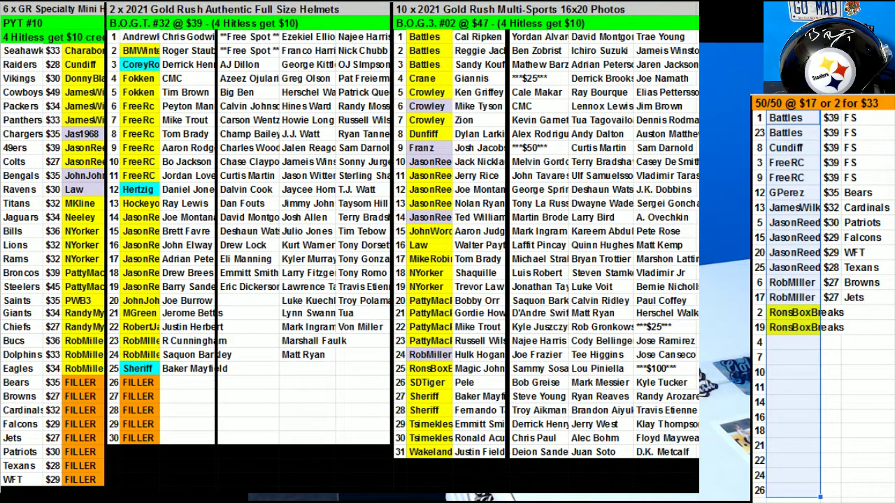
{"action": "left_click", "coordinate": [793, 356]}
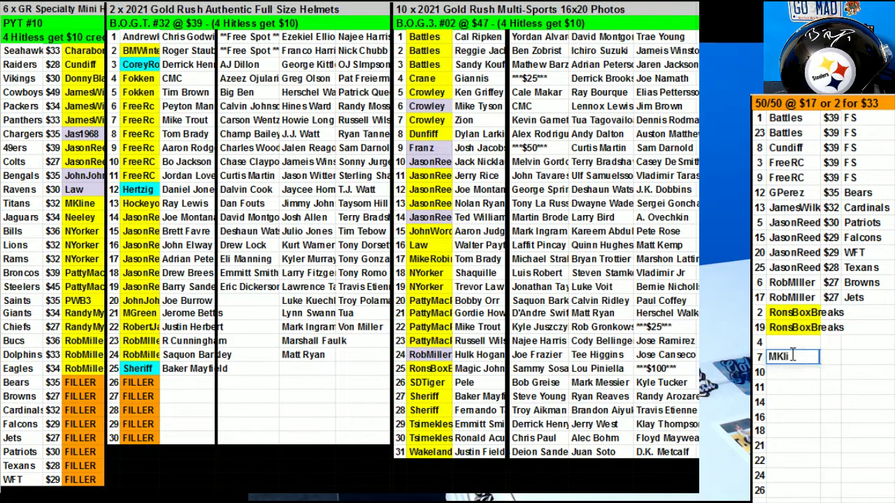
{"action": "key", "text": "ctrl+c"}
{"action": "left_click", "coordinate": [793, 417]}
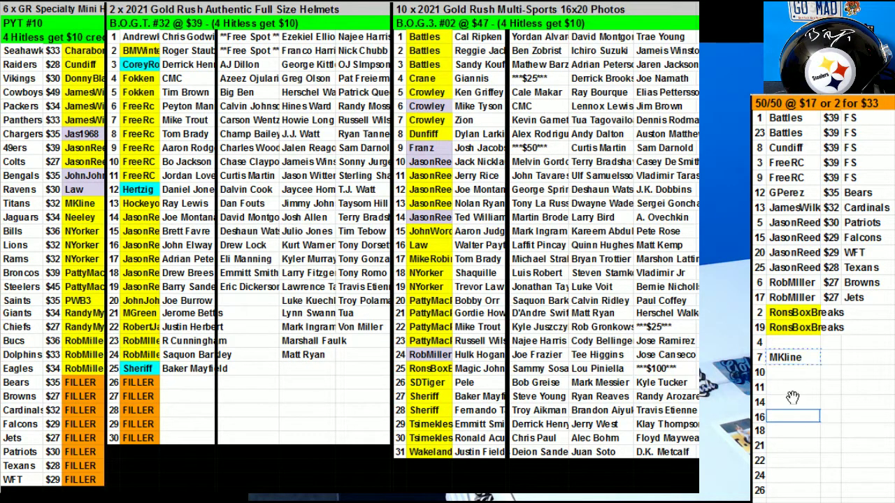
{"action": "key", "text": "ctrl+v"}
Copy the spot 17 buyer's name into spots 21 and 24.
{"action": "left_click", "coordinate": [801, 302]}
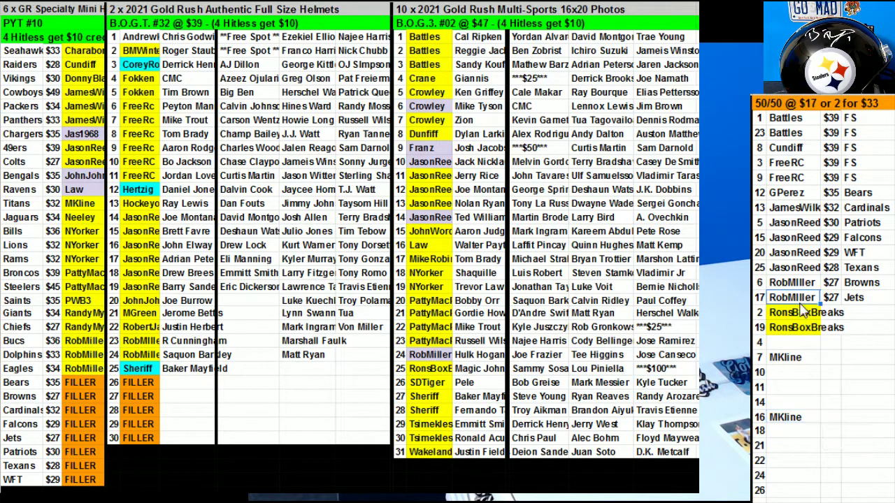
{"action": "key", "text": "ctrl+c"}
{"action": "left_click", "coordinate": [792, 445]}
{"action": "key", "text": "ctrl+v"}
{"action": "left_click", "coordinate": [795, 481]}
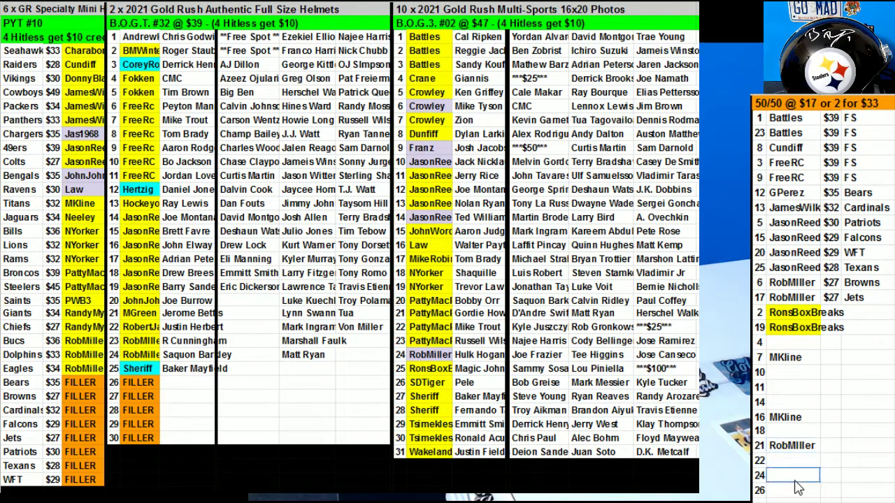
{"action": "key", "text": "ctrl+v"}
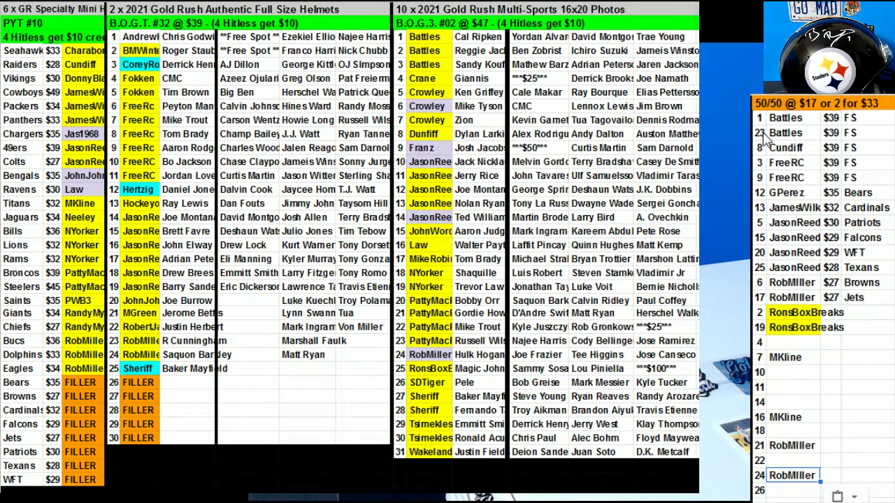
Re-sort the list A→Z by column AZ, then select the repeat buyer's four spots and spot 12.
{"action": "left_click_drag", "start_coordinate": [764, 119], "coordinate": [799, 493]}
{"action": "right_click", "coordinate": [801, 335]}
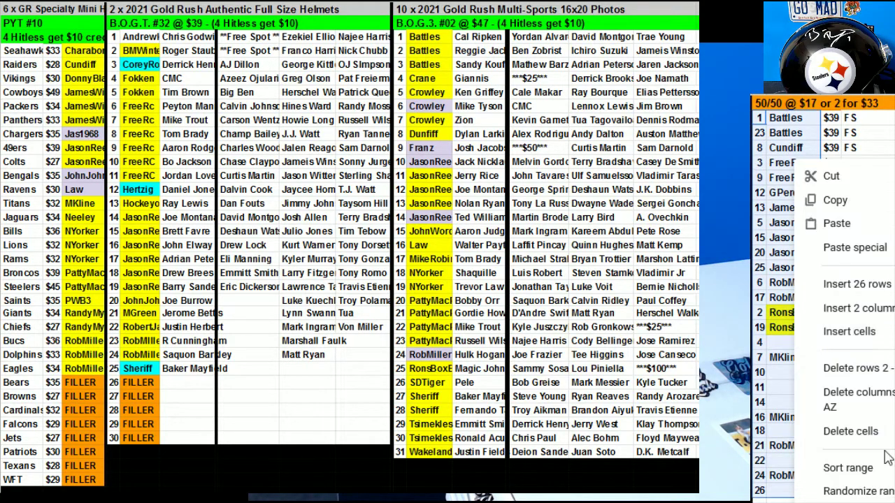
{"action": "left_click", "coordinate": [884, 467]}
{"action": "left_click", "coordinate": [377, 267]}
{"action": "left_click", "coordinate": [382, 296]}
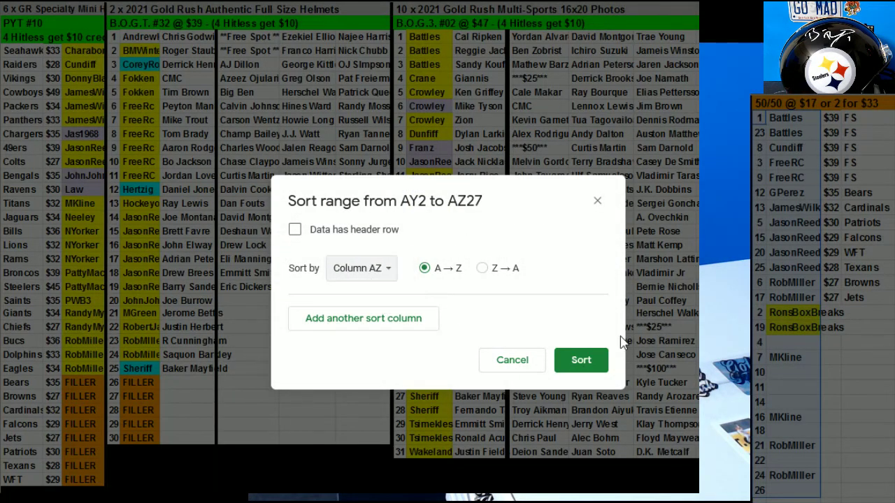
{"action": "left_click", "coordinate": [596, 361]}
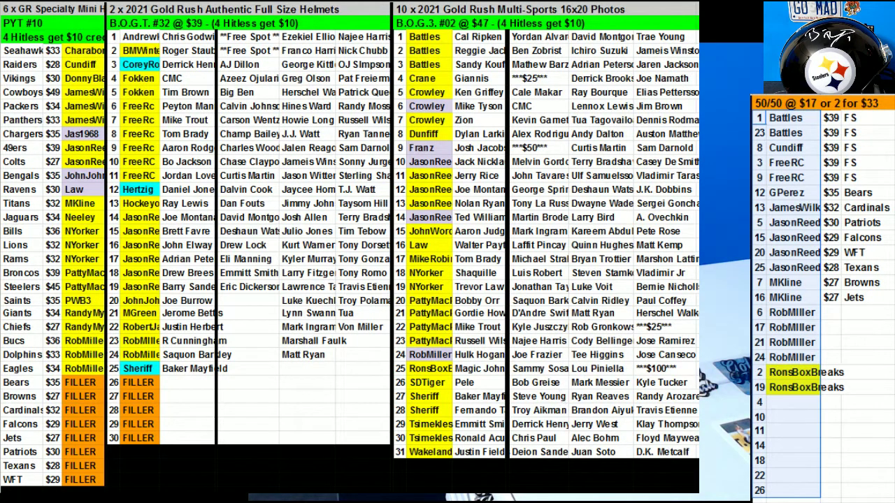
{"action": "left_click_drag", "start_coordinate": [792, 314], "coordinate": [792, 357]}
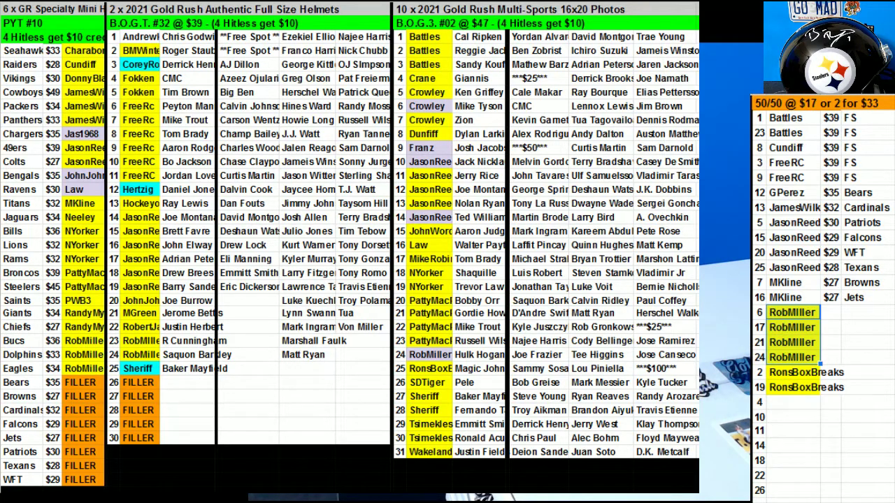
{"action": "left_click", "coordinate": [799, 195]}
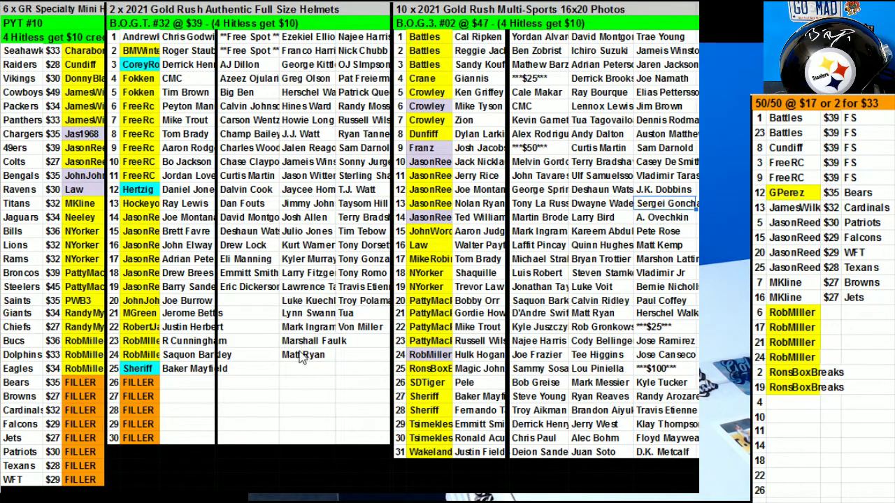
Enter a new buyer's name in spot 11 and copy it into spot 18.
{"action": "left_click", "coordinate": [807, 433]}
{"action": "type", "text": "Ru"}
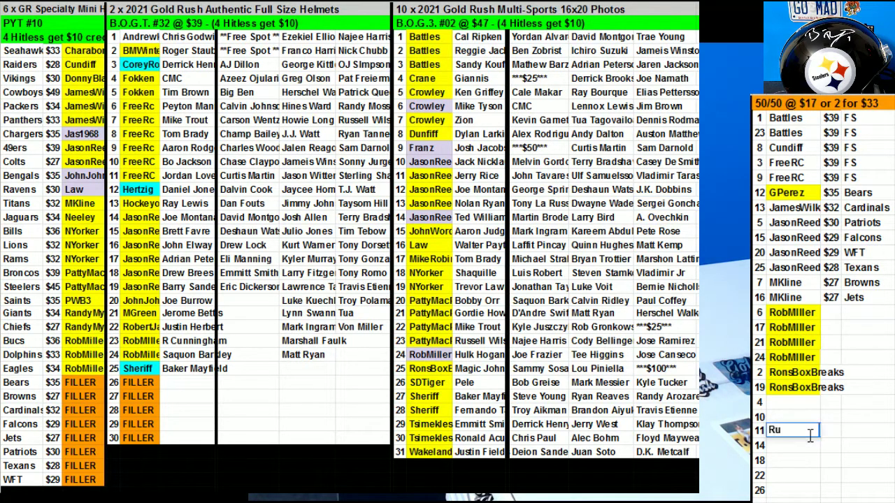
{"action": "key", "text": "BackSpace"}
{"action": "type", "text": "US"}
{"action": "key", "text": "BackSpace"}
{"action": "type", "text": "4Rios"}
{"action": "key", "text": "ctrl+Return"}
{"action": "key", "text": "ctrl+c"}
{"action": "left_click", "coordinate": [804, 461]}
{"action": "key", "text": "ctrl+v"}
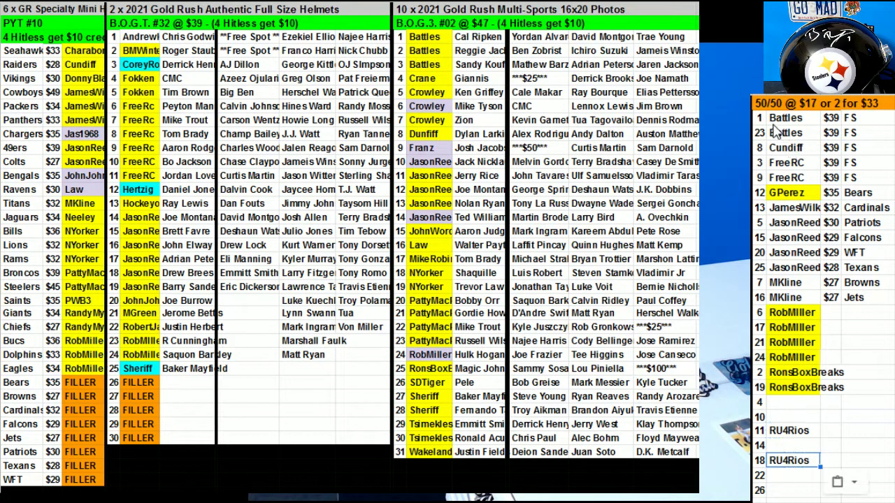
Re-sort the spot numbers and buyer names A→Z by column AZ.
{"action": "left_click_drag", "start_coordinate": [775, 119], "coordinate": [800, 461]}
{"action": "right_click", "coordinate": [801, 461]}
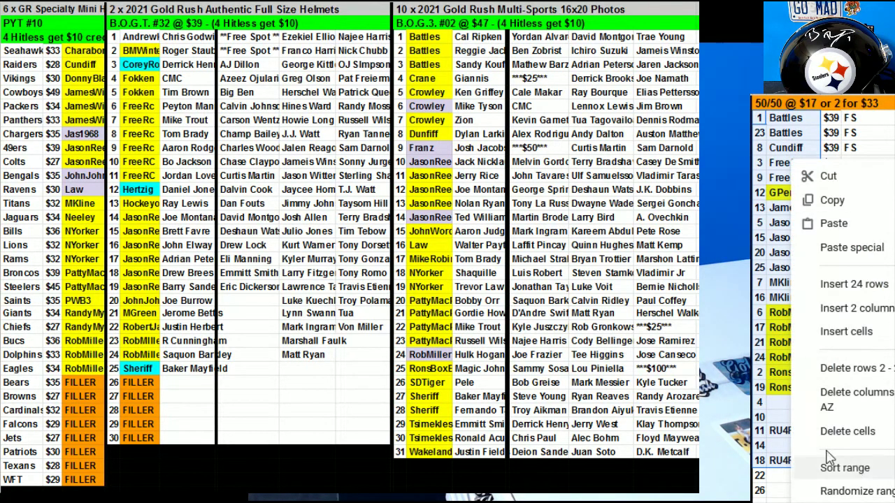
{"action": "left_click", "coordinate": [843, 467]}
{"action": "left_click", "coordinate": [389, 269]}
{"action": "left_click", "coordinate": [381, 291]}
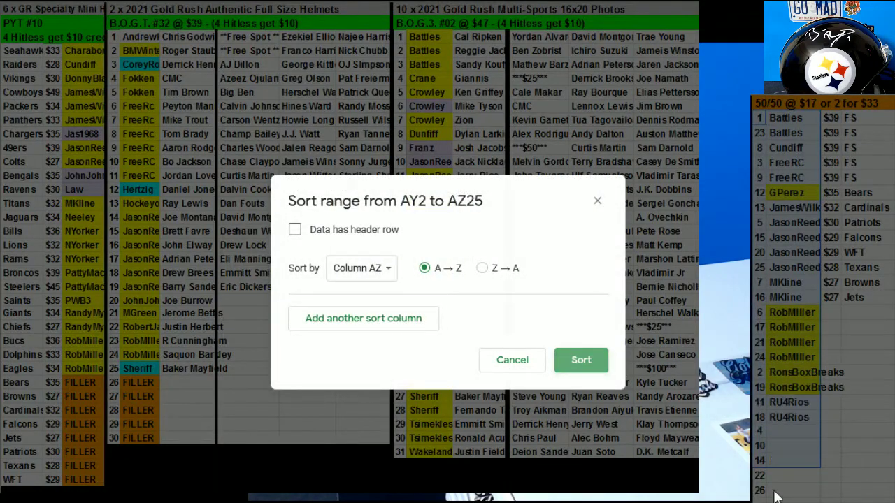
{"action": "key", "text": "Return"}
{"action": "left_click", "coordinate": [776, 491]}
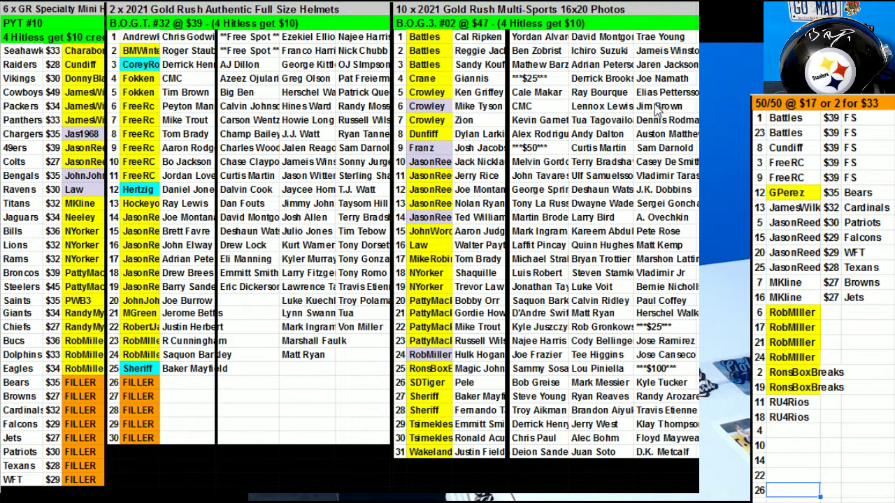
{"action": "left_click_drag", "start_coordinate": [772, 282], "coordinate": [790, 299]}
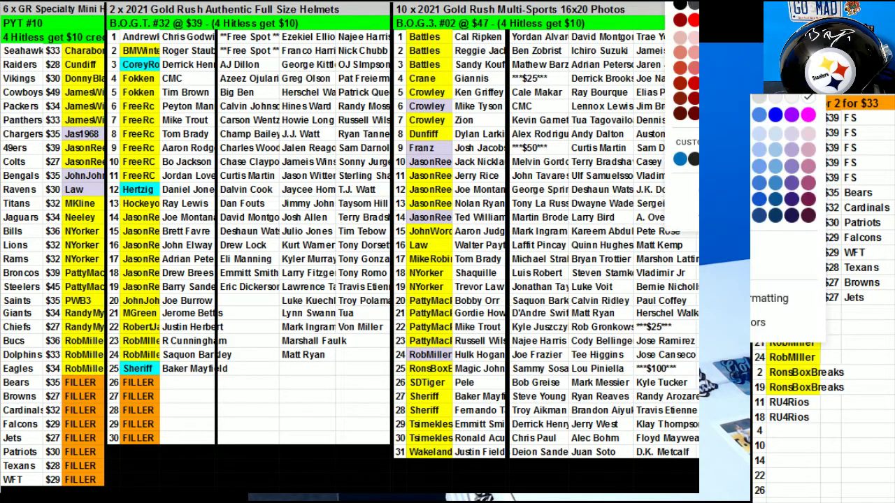
Fill spots 7, 16, 1, 23, 3 and 9 yellow as paid.
{"action": "left_click", "coordinate": [687, 68]}
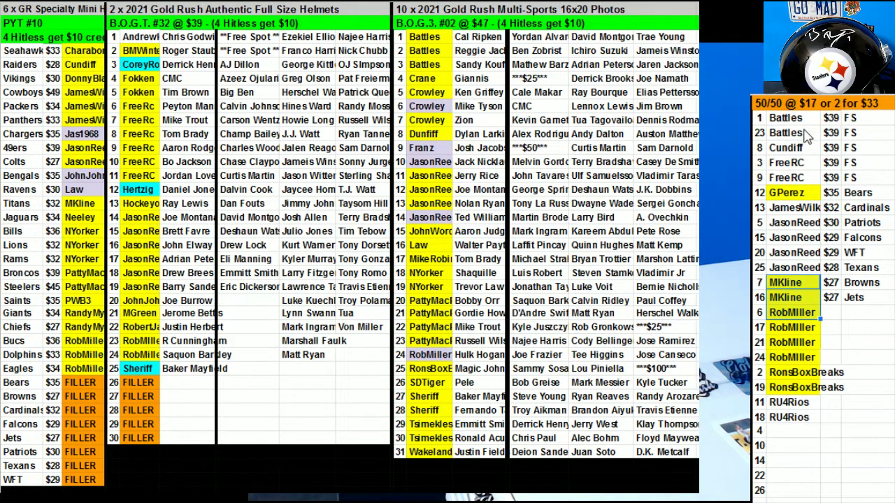
{"action": "left_click", "coordinate": [762, 88]}
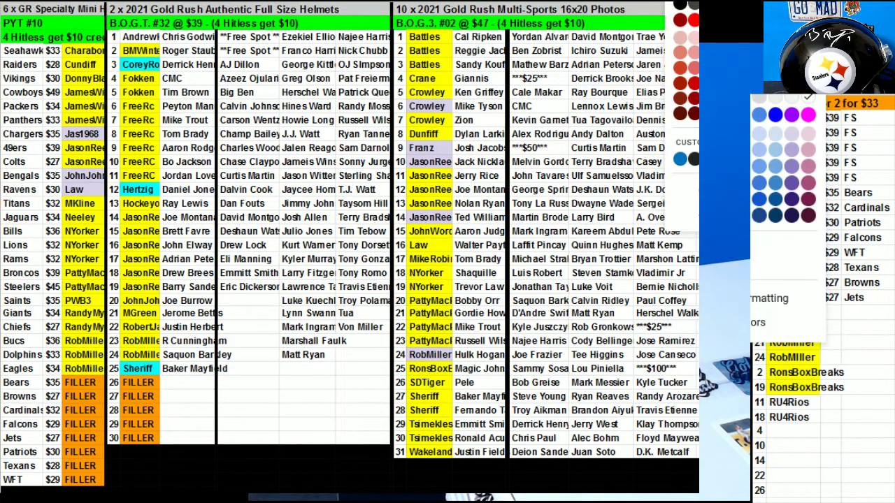
{"action": "left_click", "coordinate": [710, 149]}
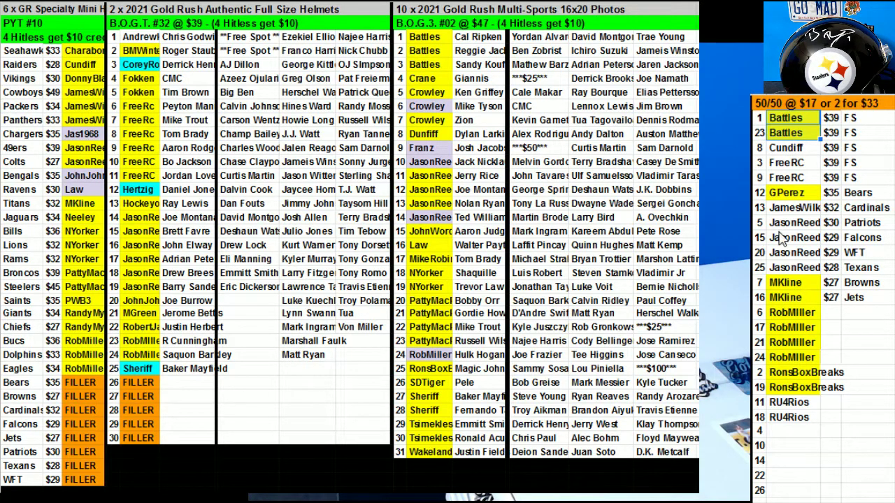
{"action": "left_click", "coordinate": [799, 165]}
{"action": "left_click", "coordinate": [795, 183], "text": "shift"}
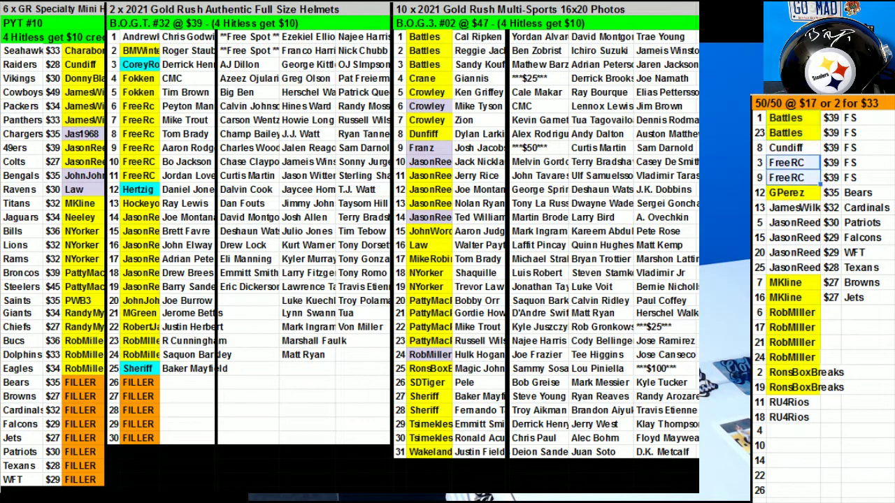
{"action": "left_click", "coordinate": [777, 174]}
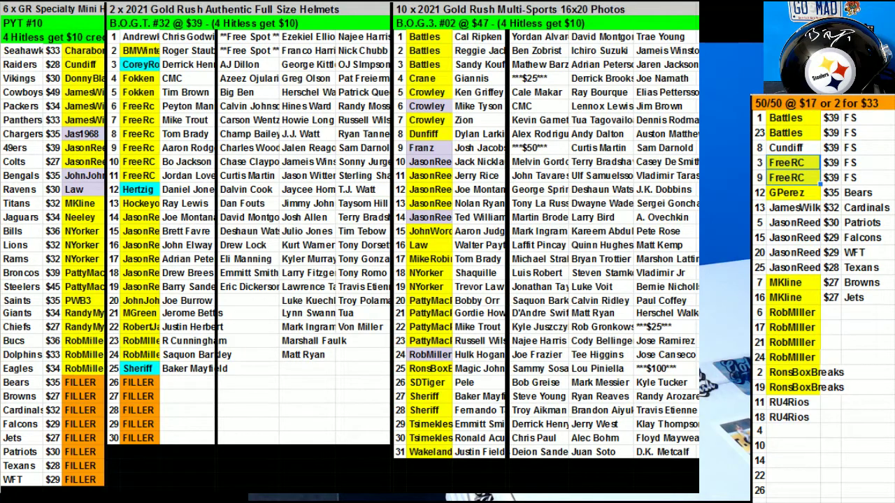
Mark the remaining paid entries, including spots 11 and 18, yellow.
{"action": "left_click", "coordinate": [794, 222]}
{"action": "left_click", "coordinate": [794, 297], "text": "shift"}
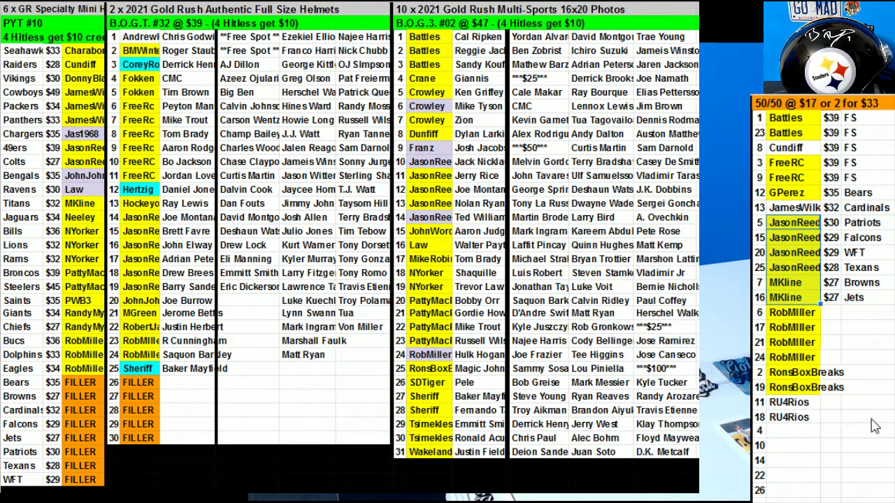
{"action": "left_click_drag", "start_coordinate": [801, 418], "coordinate": [778, 406]}
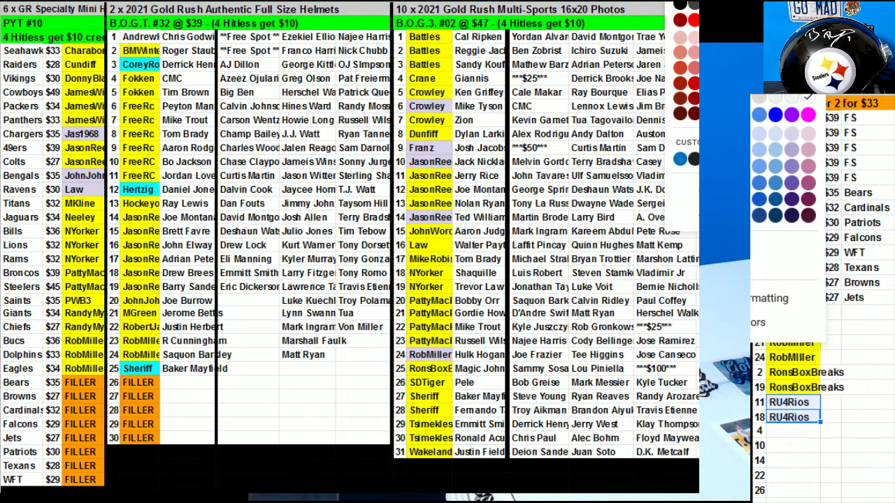
{"action": "key", "text": "Escape"}
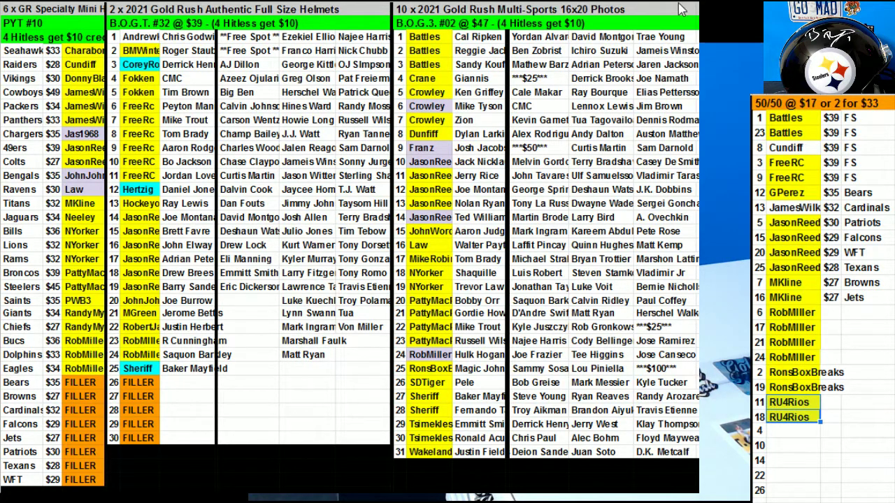
Assign spot 4 to spot 8's buyer using the autocomplete suggestion, shown yellow as paid.
{"action": "left_click", "coordinate": [804, 435]}
{"action": "type", "text": "Du"}
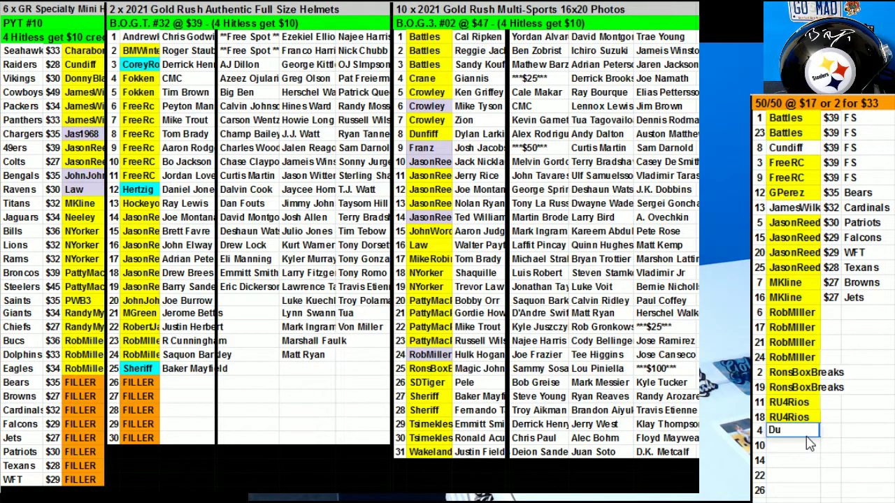
{"action": "key", "text": "BackSpace"}
{"action": "type", "text": "Cun"}
{"action": "key", "text": "Return"}
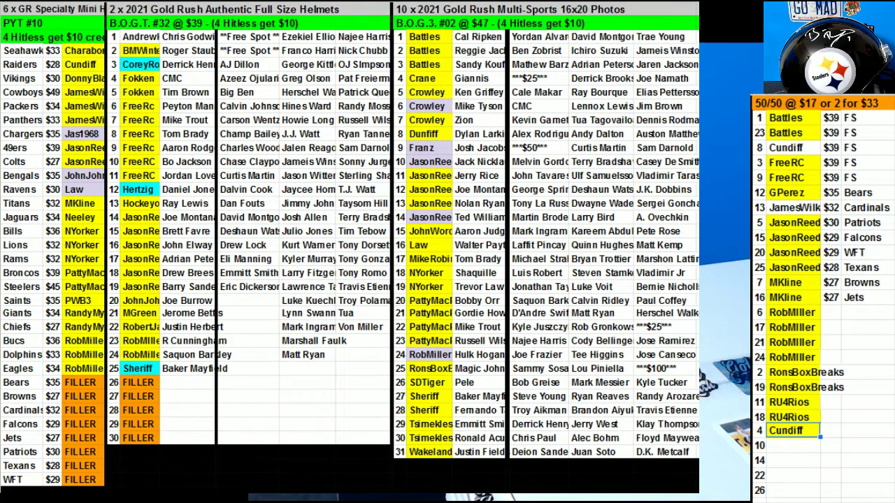
{"action": "left_click", "coordinate": [774, 451]}
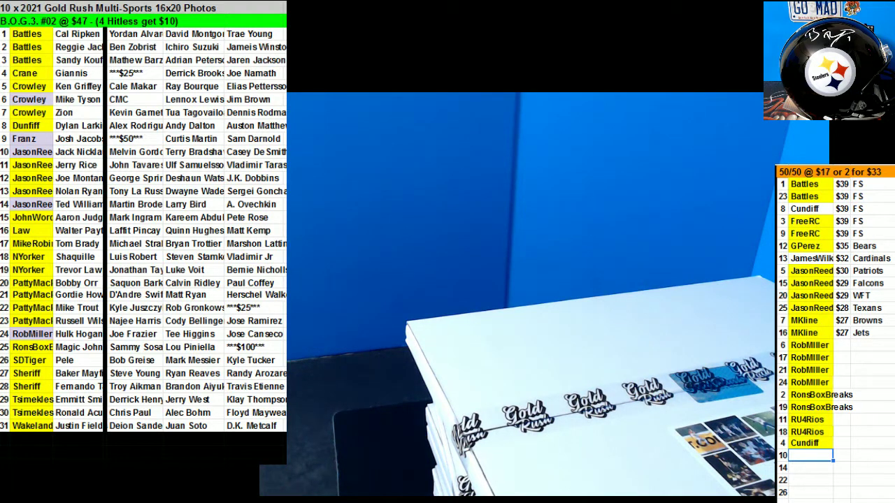
{"action": "left_click", "coordinate": [805, 248]}
{"action": "left_click", "coordinate": [820, 260]}
{"action": "left_click", "coordinate": [842, 500]}
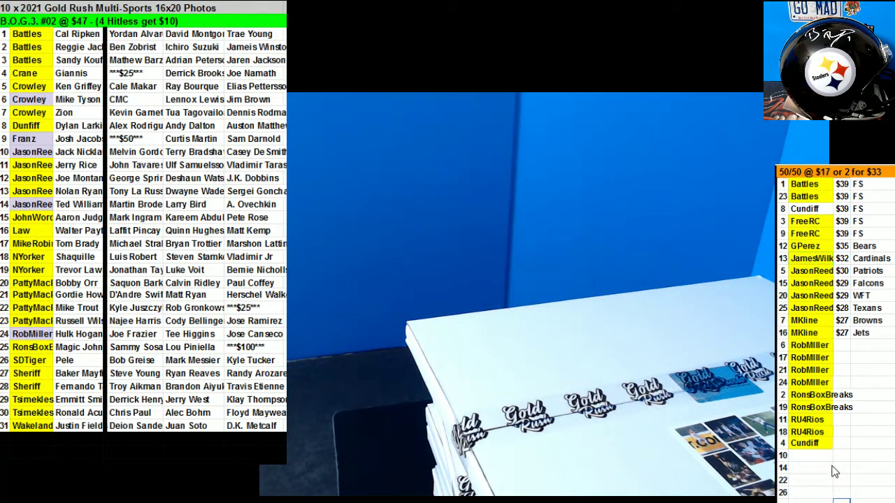